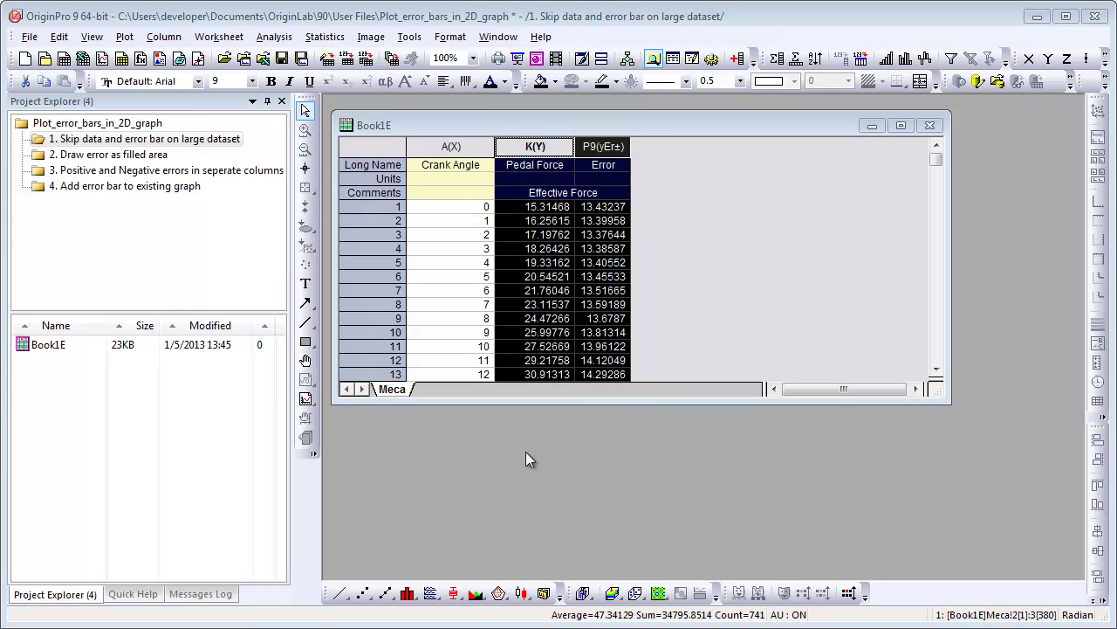
Plot Pedal Force against Crank Angle from Book1E as a scatter graph with error bars
{"action": "left_click", "coordinate": [364, 594]}
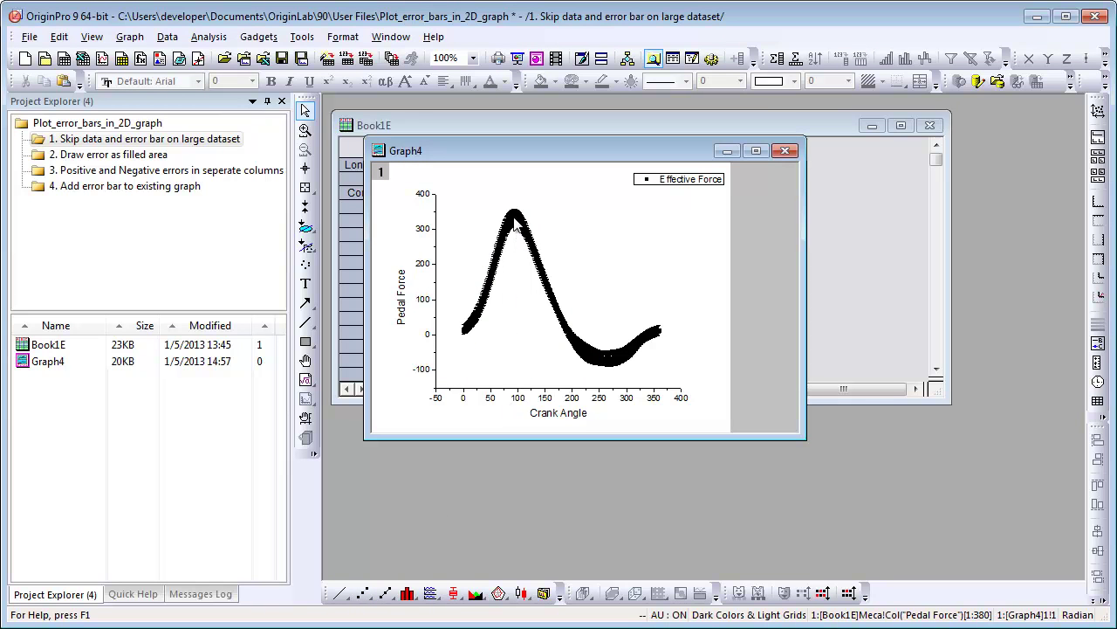
Turn on Skip Points at an interval of 9 for the Graph4 scatter plot
{"action": "double_click", "coordinate": [515, 225]}
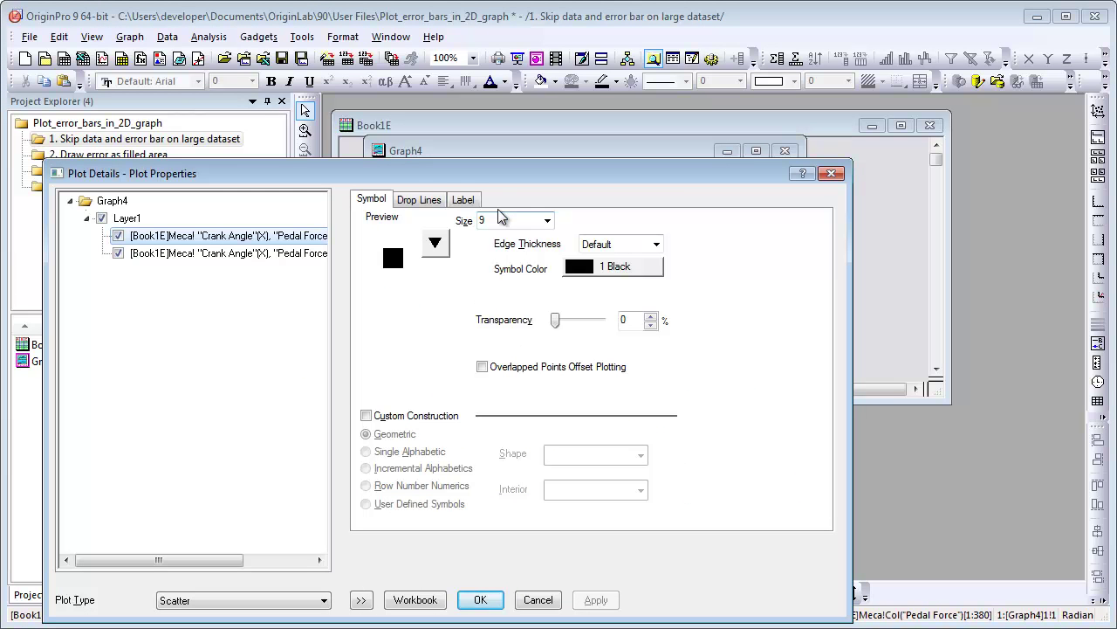
{"action": "left_click", "coordinate": [434, 208]}
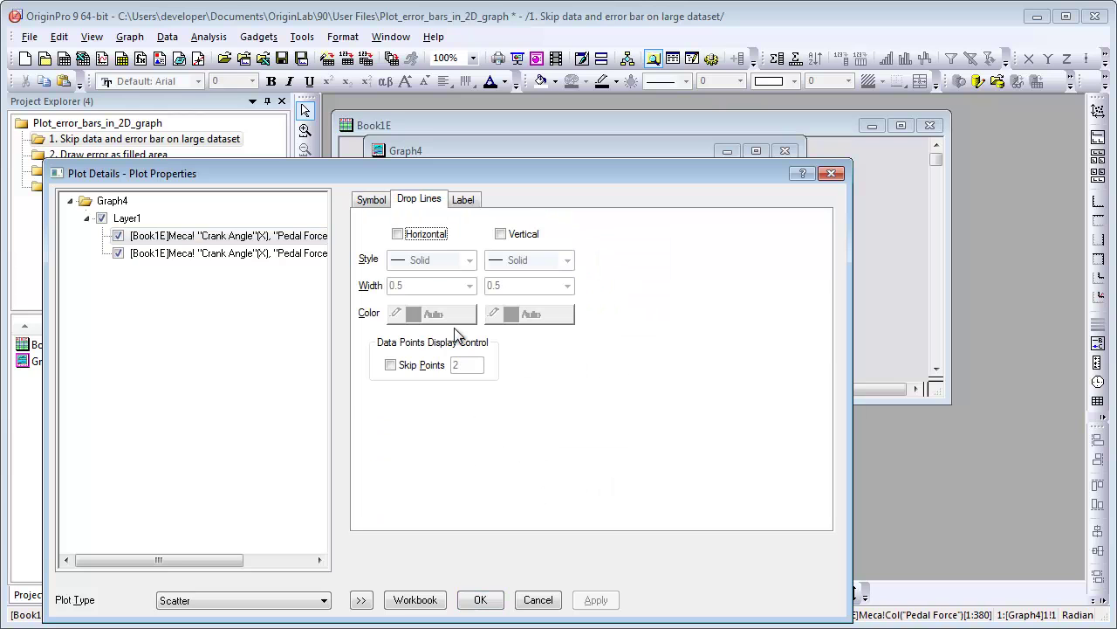
{"action": "left_click", "coordinate": [391, 366]}
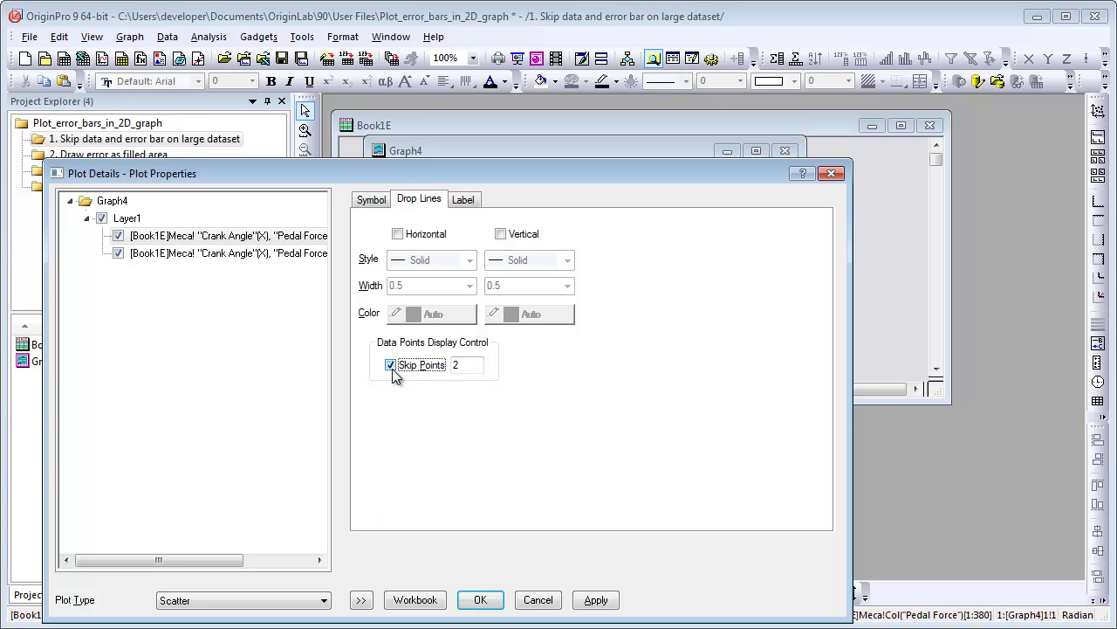
{"action": "double_click", "coordinate": [456, 365]}
{"action": "type", "text": "9"}
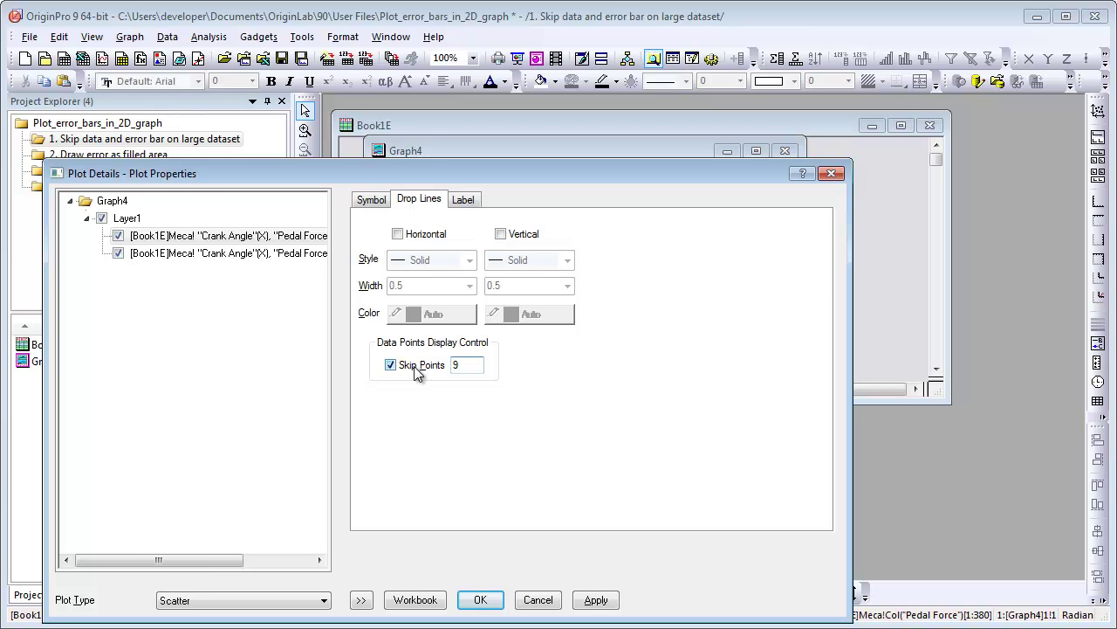
{"action": "left_click", "coordinate": [481, 600]}
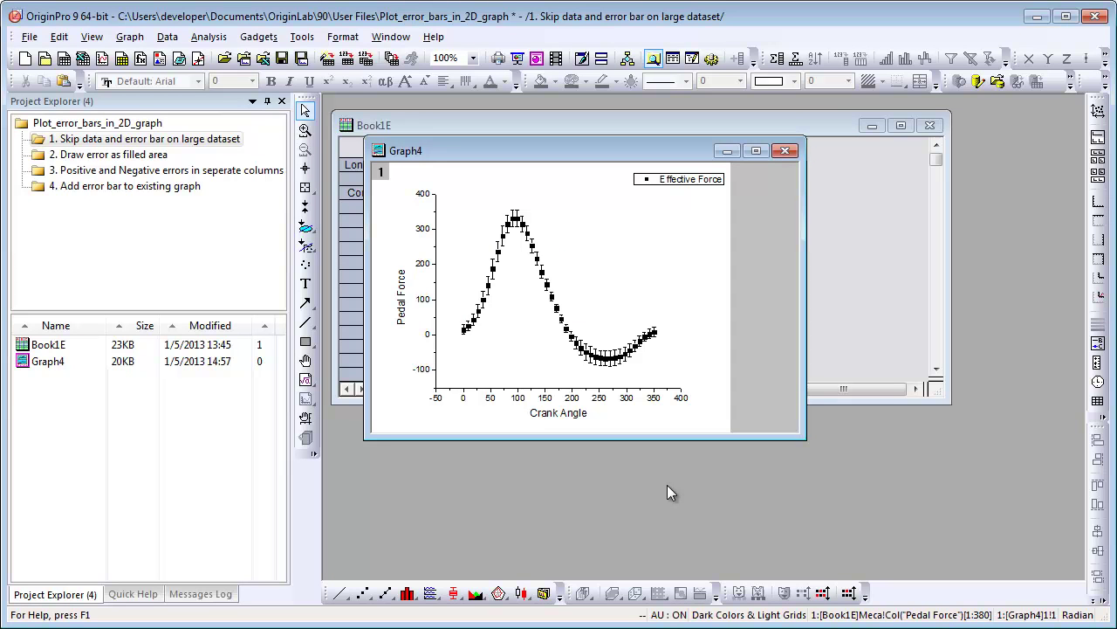
Plot a new Pedal Force scatter (Graph5) drawing error bars at only N = 50 points
{"action": "left_click", "coordinate": [527, 129]}
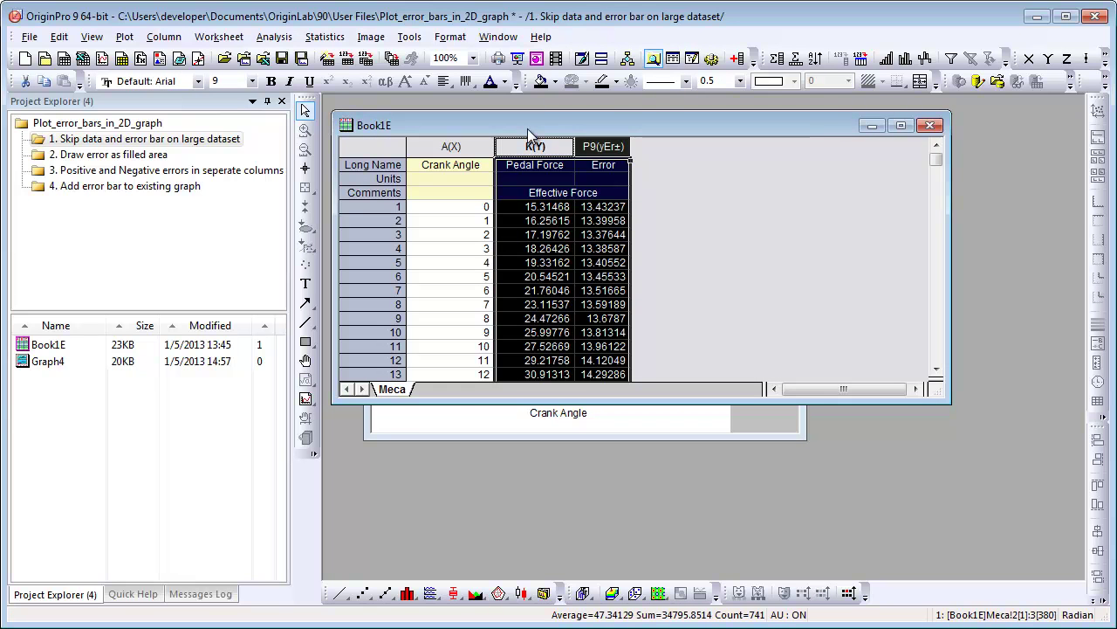
{"action": "left_click", "coordinate": [363, 593]}
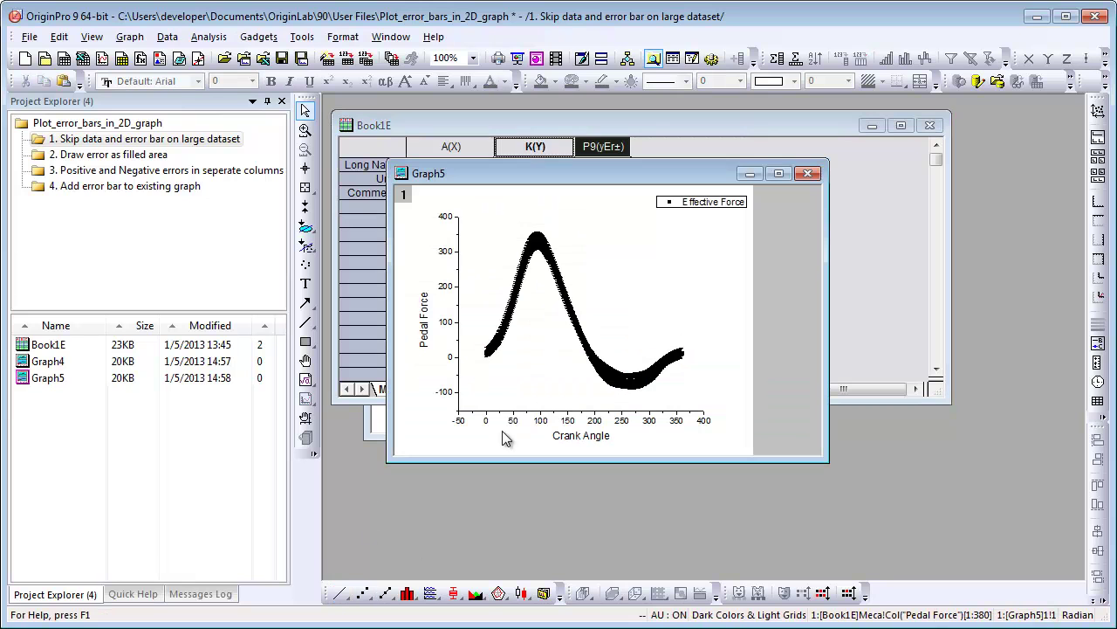
{"action": "left_click", "coordinate": [536, 243]}
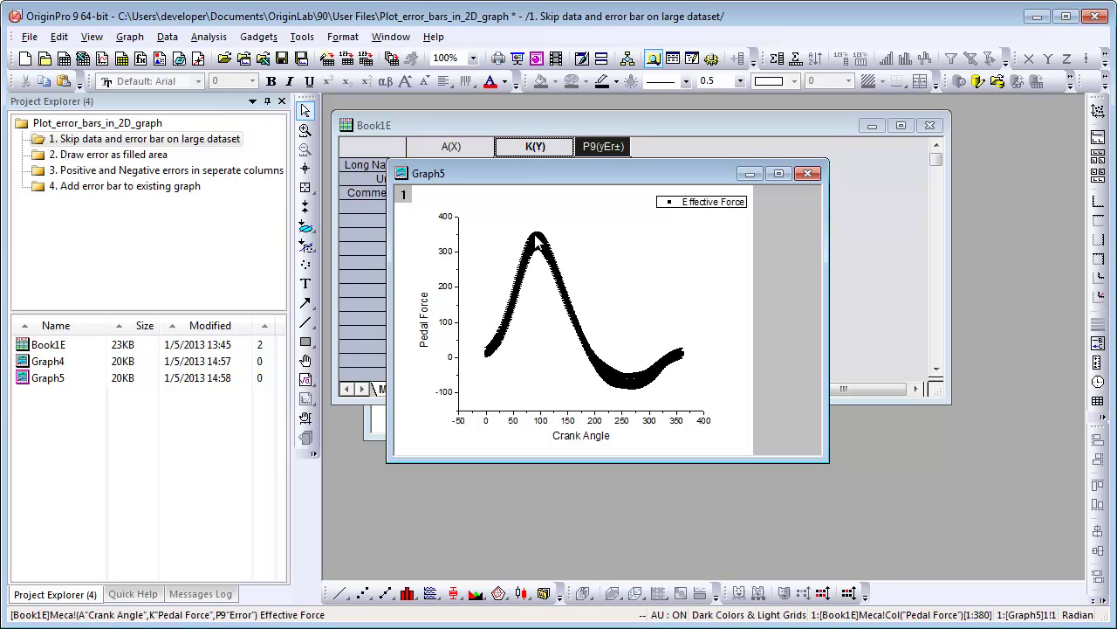
{"action": "double_click", "coordinate": [536, 242]}
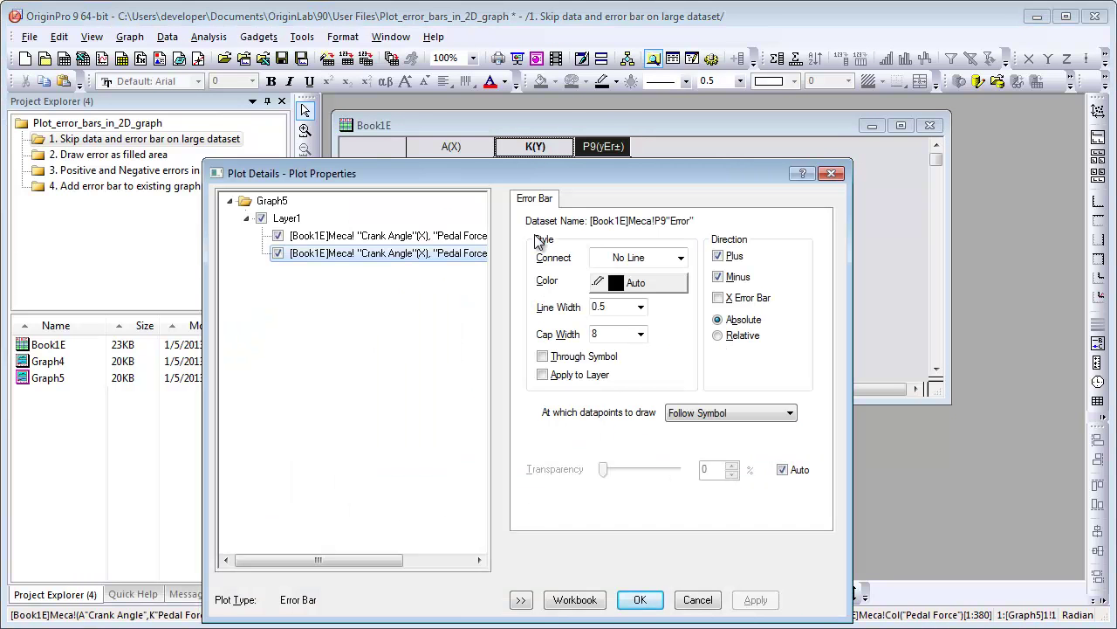
{"action": "left_click_drag", "start_coordinate": [399, 560], "coordinate": [468, 559]}
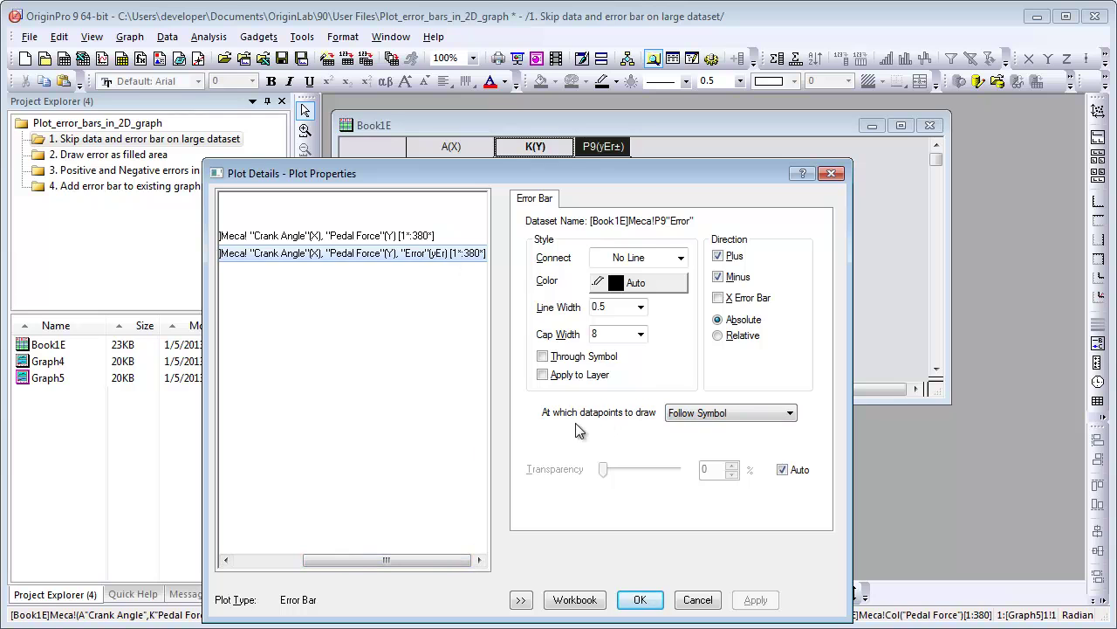
{"action": "left_click", "coordinate": [730, 413]}
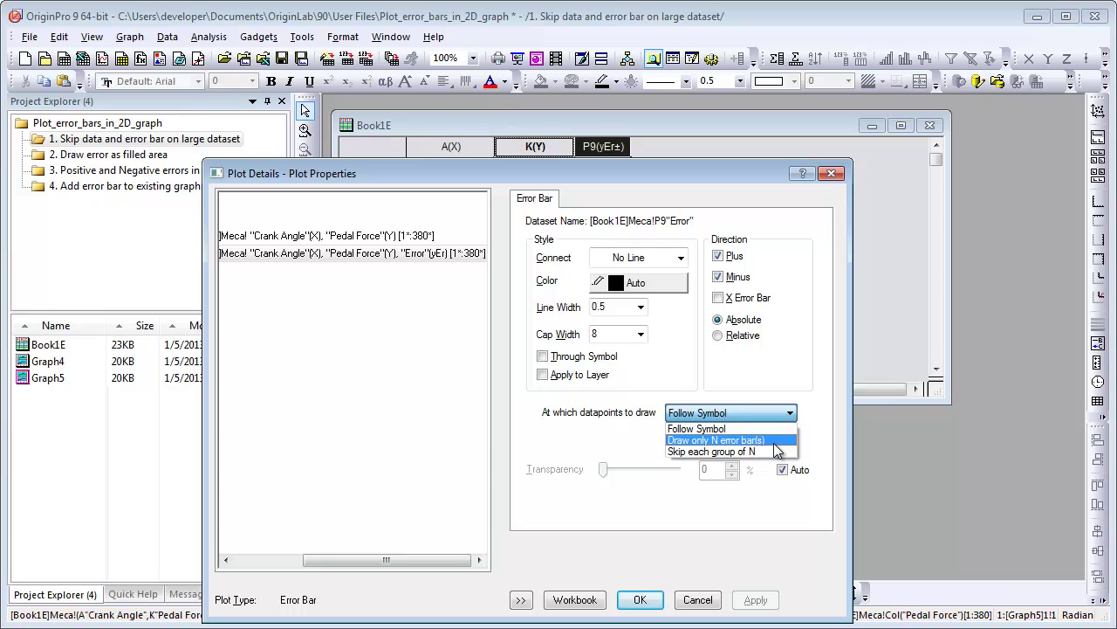
{"action": "left_click", "coordinate": [773, 441]}
{"action": "left_click", "coordinate": [697, 440]}
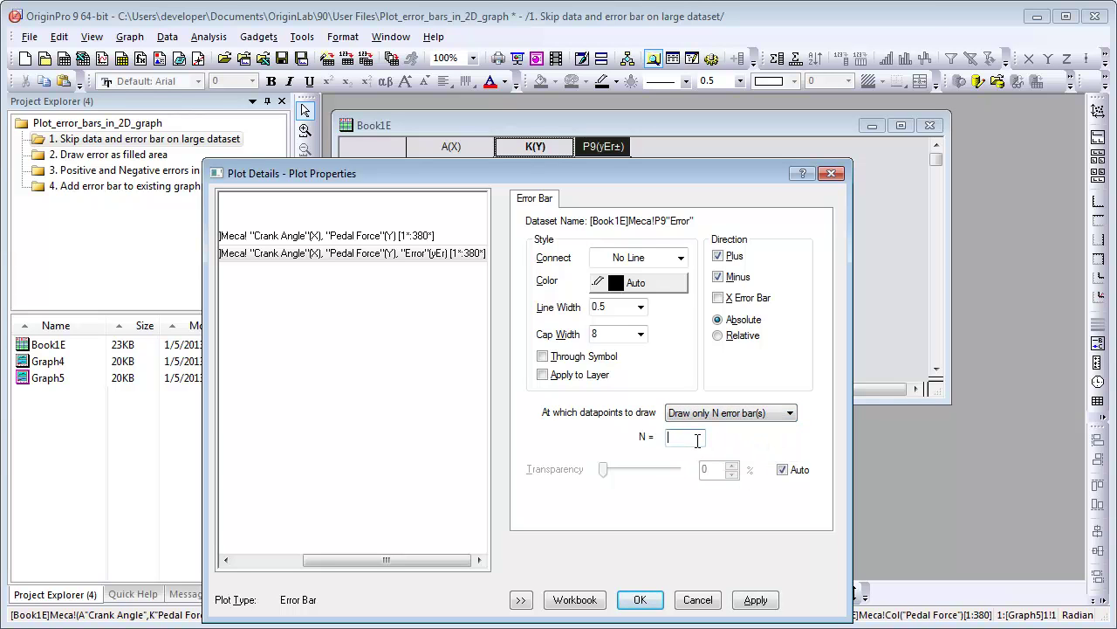
{"action": "type", "text": "50"}
{"action": "left_click", "coordinate": [639, 603]}
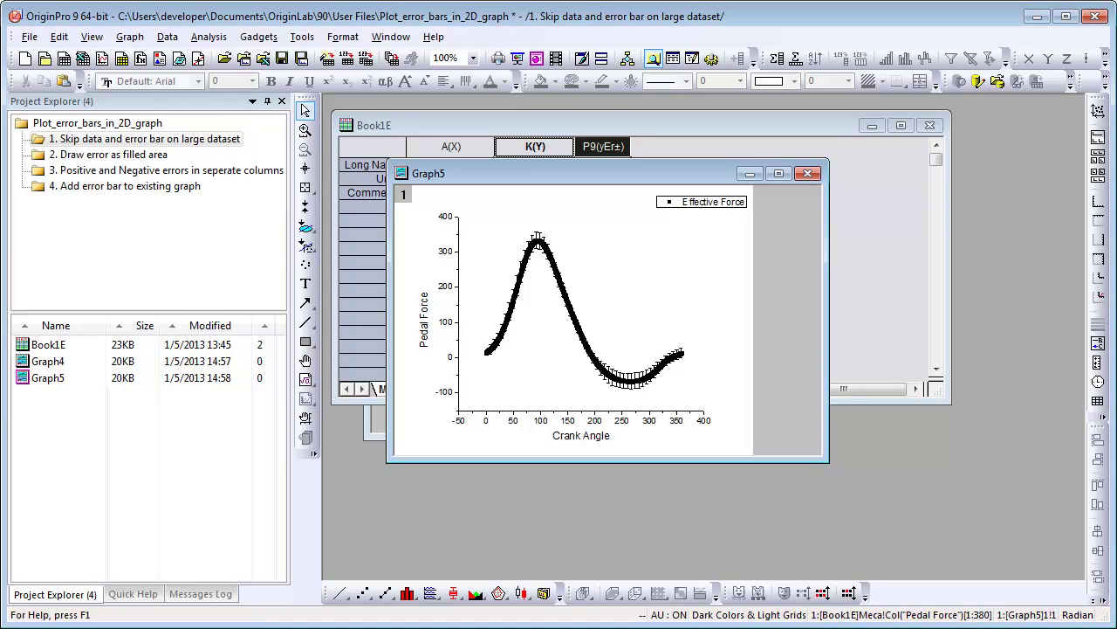
From the Draw error as filled area folder, plot all Book1E1 force columns as lines with errors
{"action": "left_click", "coordinate": [153, 155]}
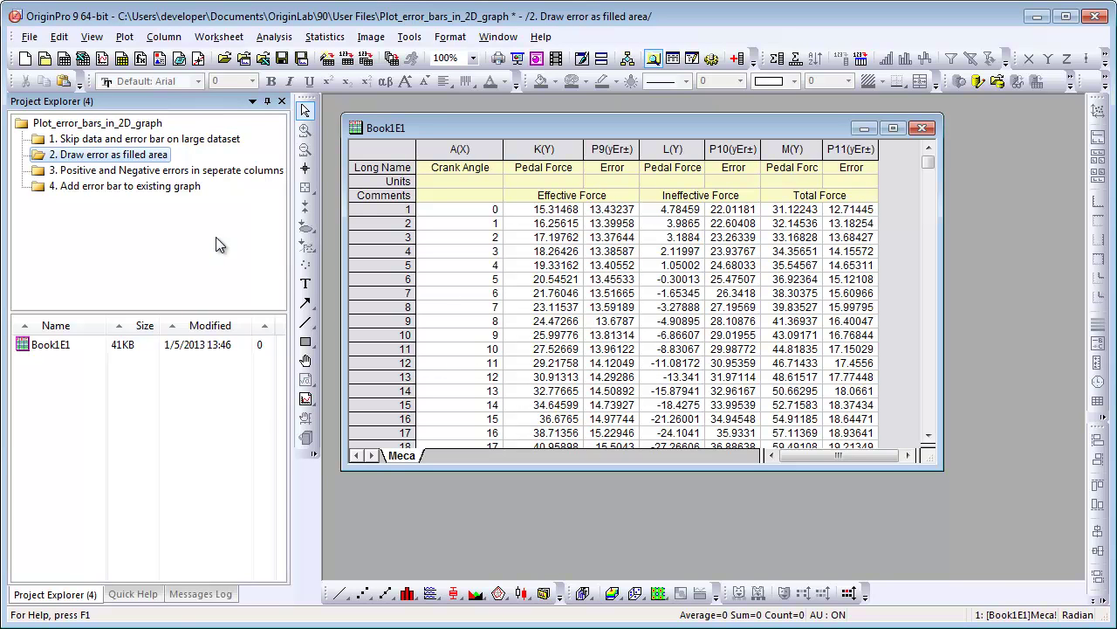
{"action": "left_click", "coordinate": [390, 146]}
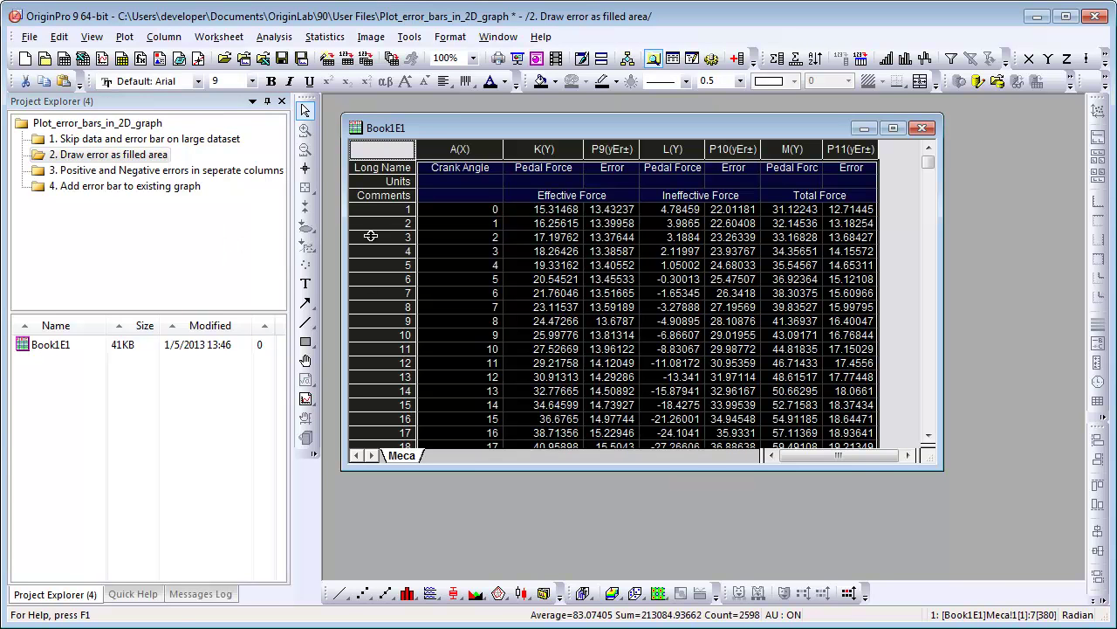
{"action": "left_click", "coordinate": [340, 593]}
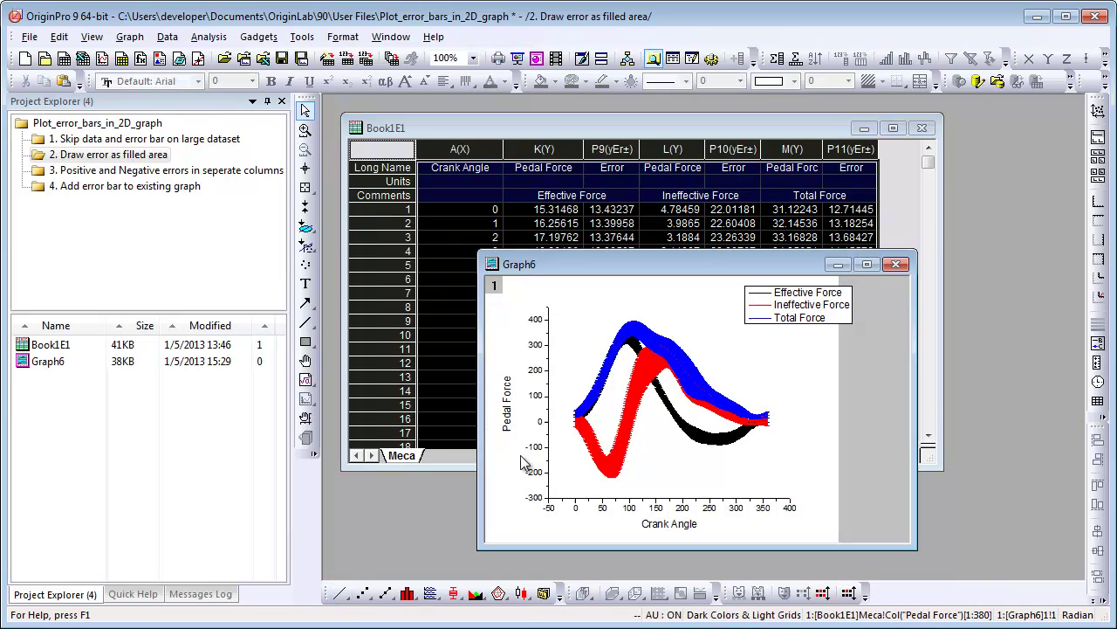
{"action": "left_click", "coordinate": [633, 336]}
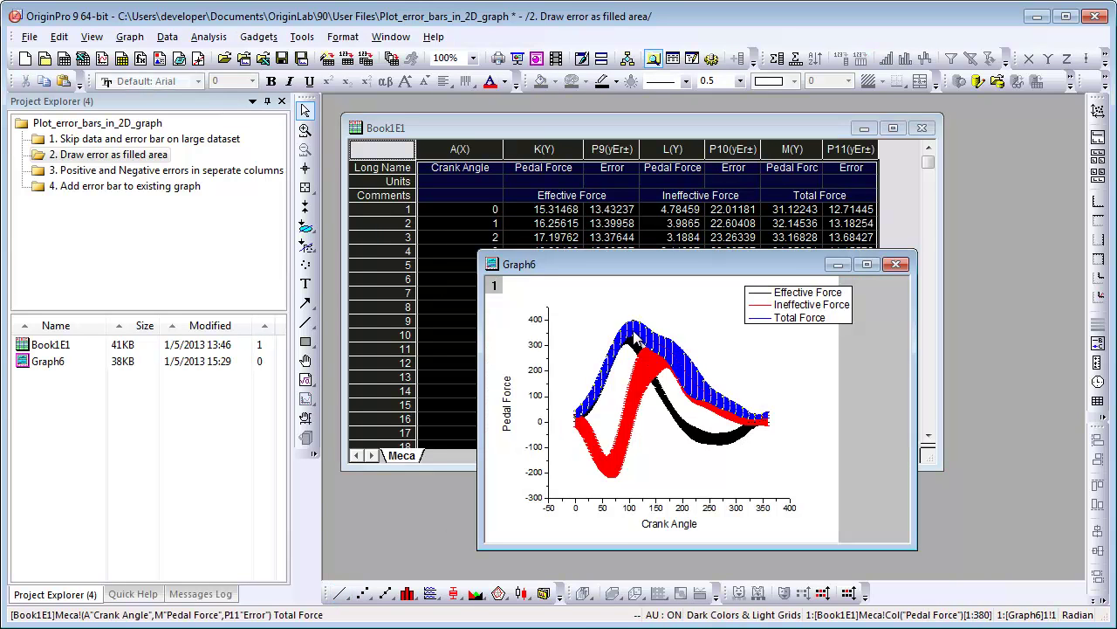
Connect the Effective Force (P9 Error) error bars with Straight lines and apply to Graph6
{"action": "double_click", "coordinate": [634, 334]}
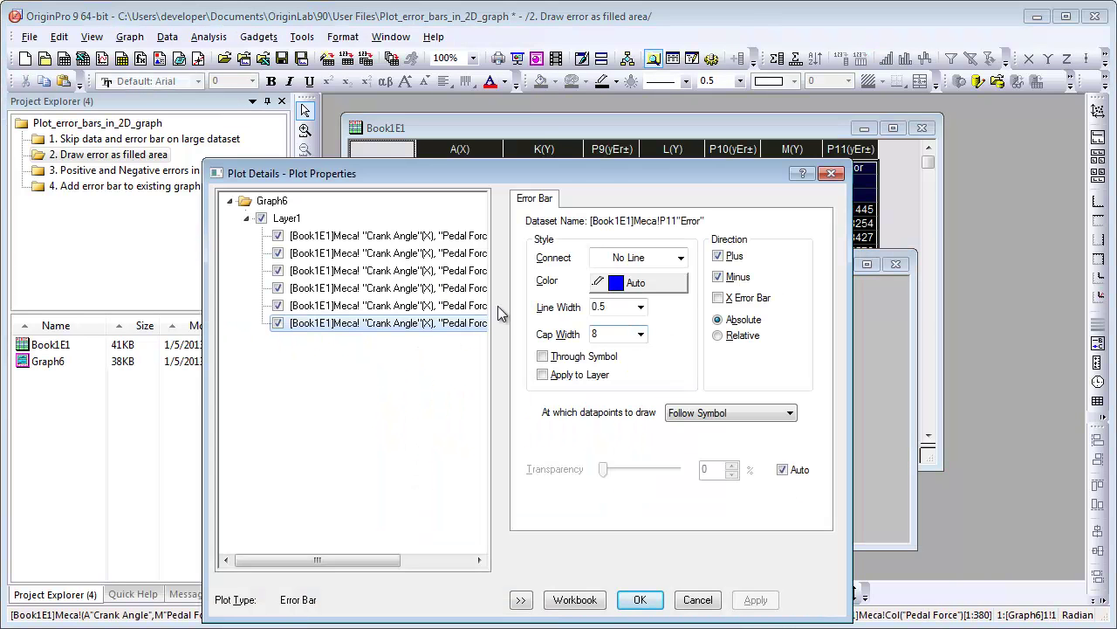
{"action": "left_click_drag", "start_coordinate": [365, 563], "coordinate": [400, 563]}
{"action": "left_click", "coordinate": [415, 235]}
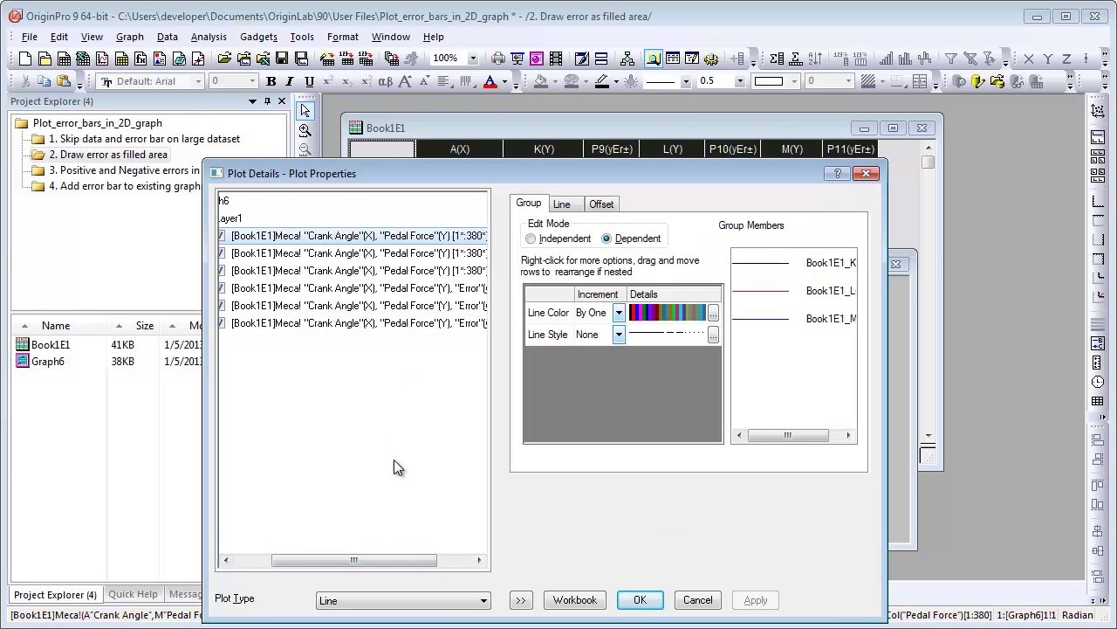
{"action": "left_click_drag", "start_coordinate": [390, 567], "coordinate": [449, 558]}
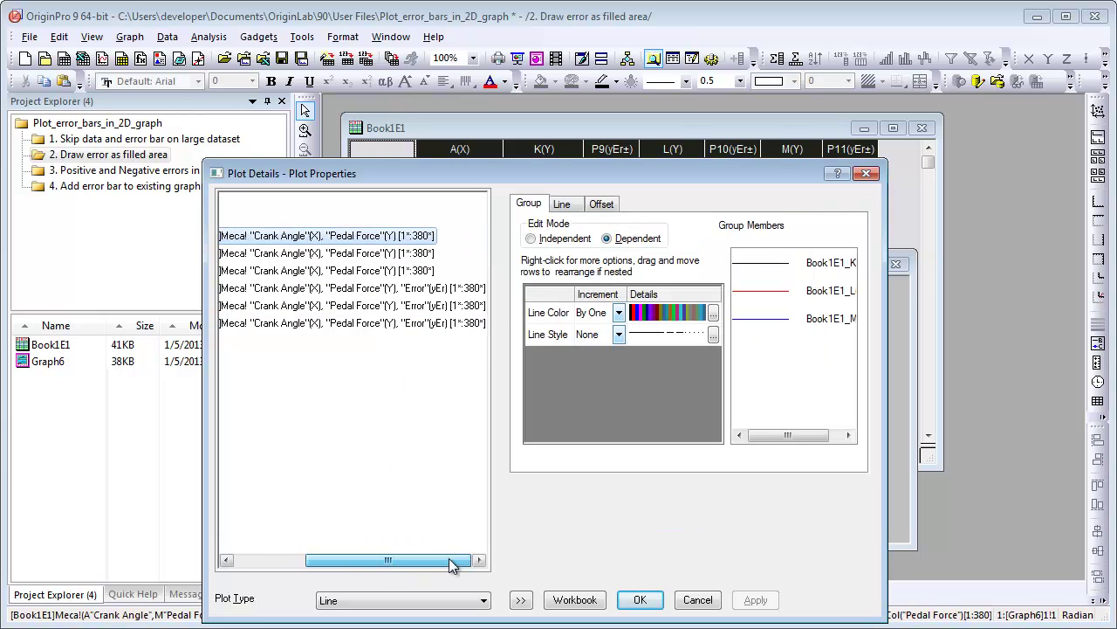
{"action": "left_click", "coordinate": [378, 295]}
{"action": "left_click", "coordinate": [641, 261]}
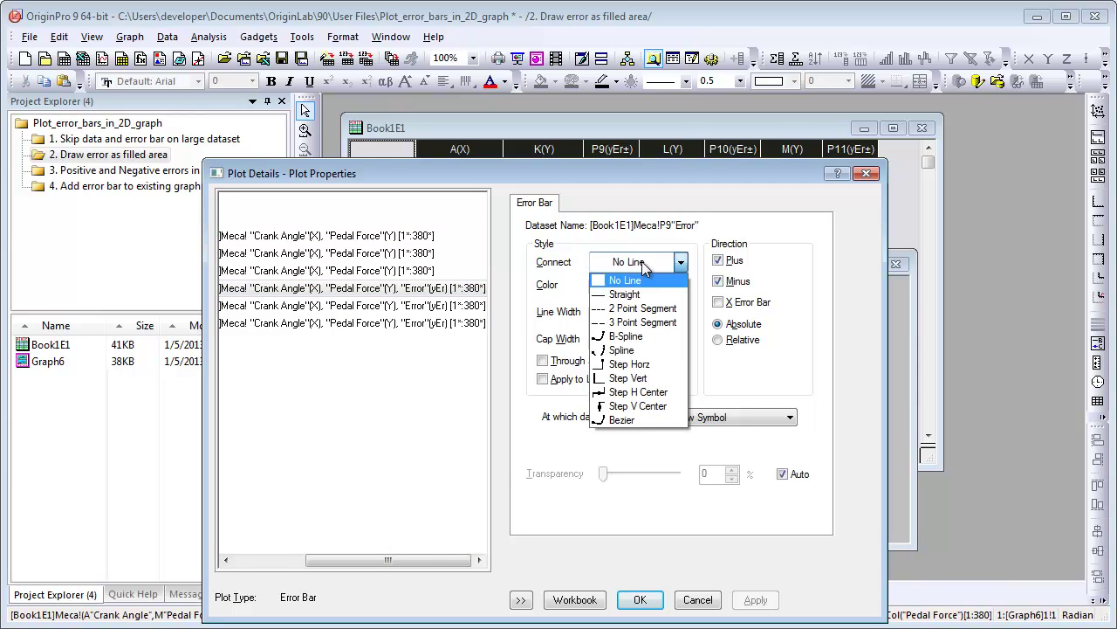
{"action": "left_click", "coordinate": [644, 297]}
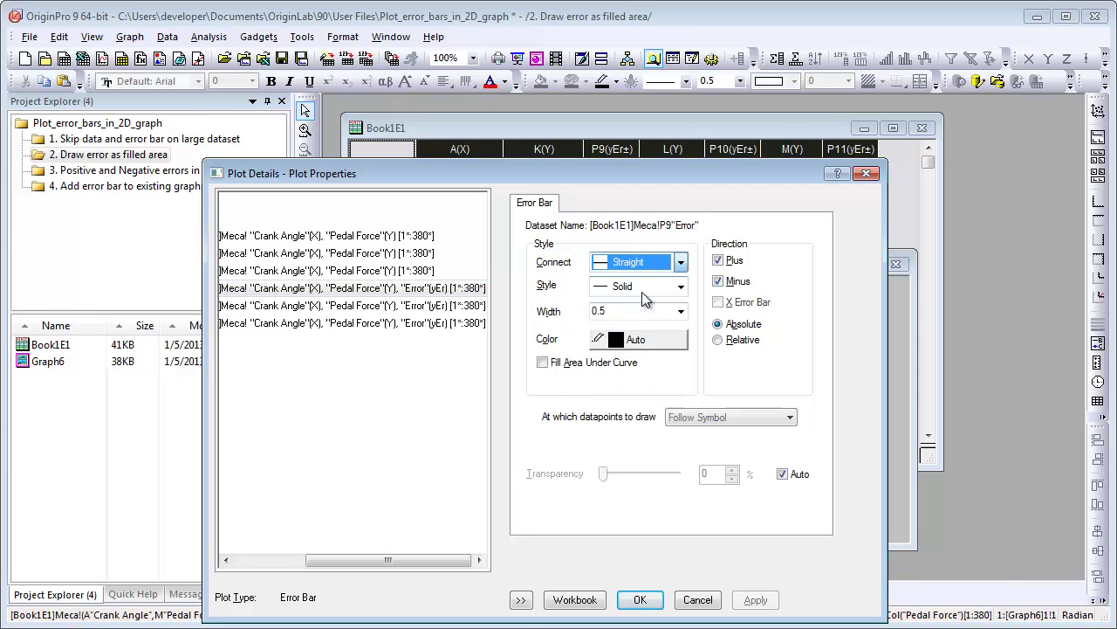
{"action": "left_click", "coordinate": [521, 601]}
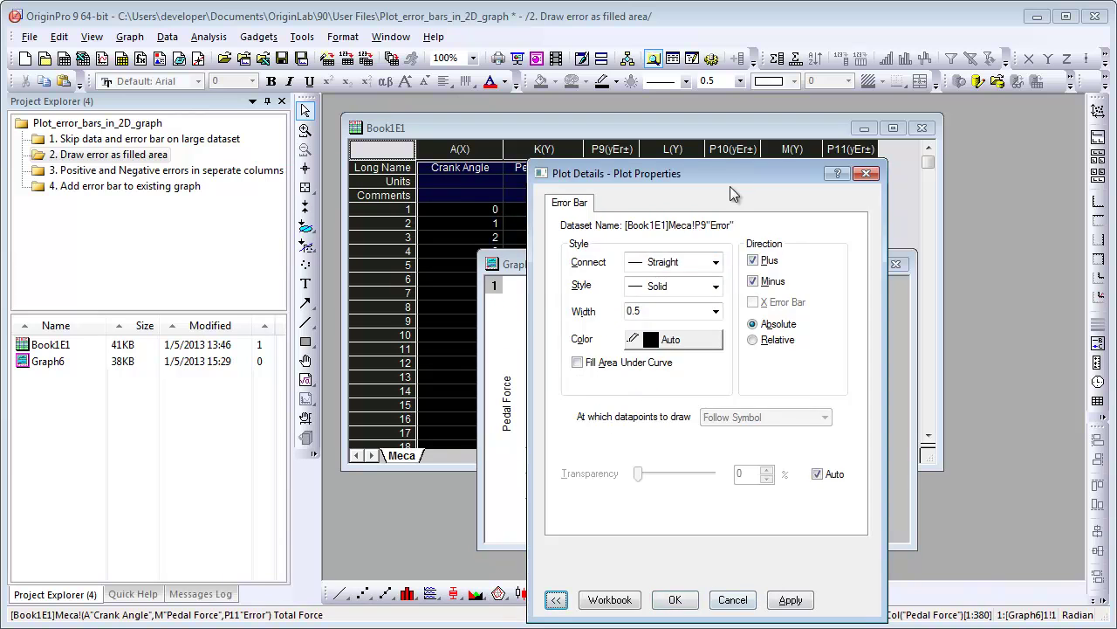
{"action": "left_click_drag", "start_coordinate": [733, 175], "coordinate": [925, 127]}
{"action": "left_click", "coordinate": [983, 553]}
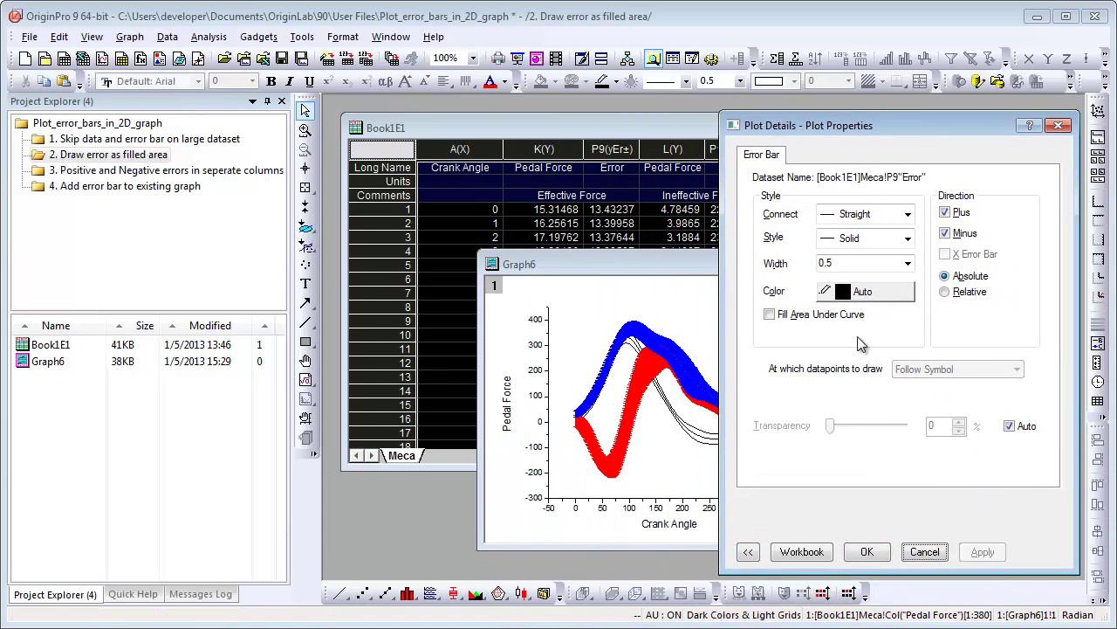
Fill the P9 error band with LT Yellow and set its error bar line colour to None
{"action": "left_click", "coordinate": [769, 316]}
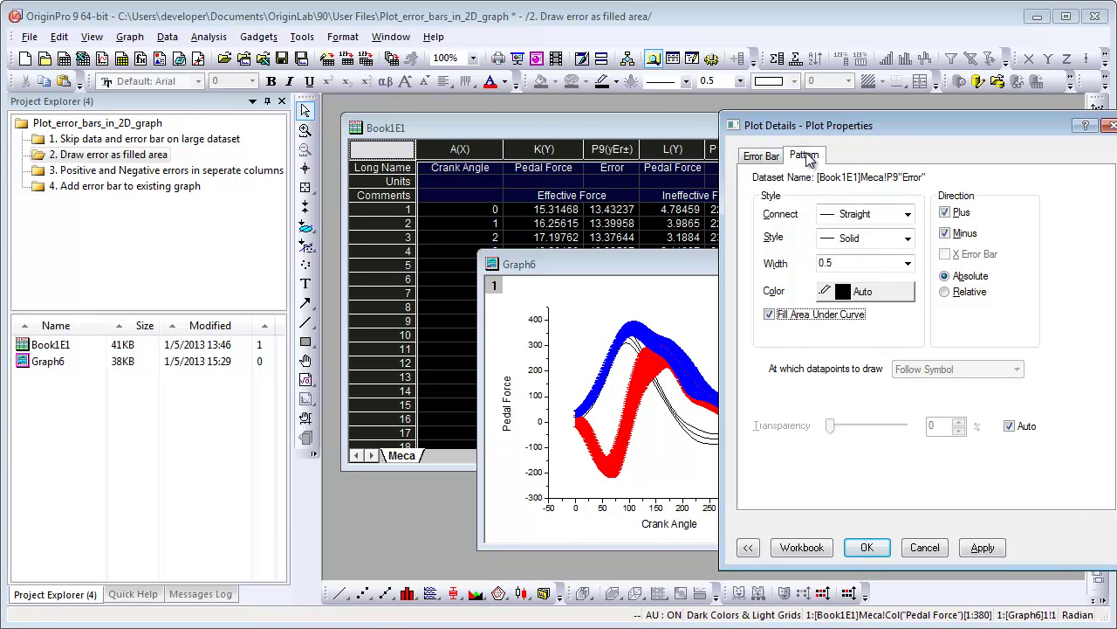
{"action": "left_click", "coordinate": [808, 157]}
{"action": "left_click", "coordinate": [1005, 197]}
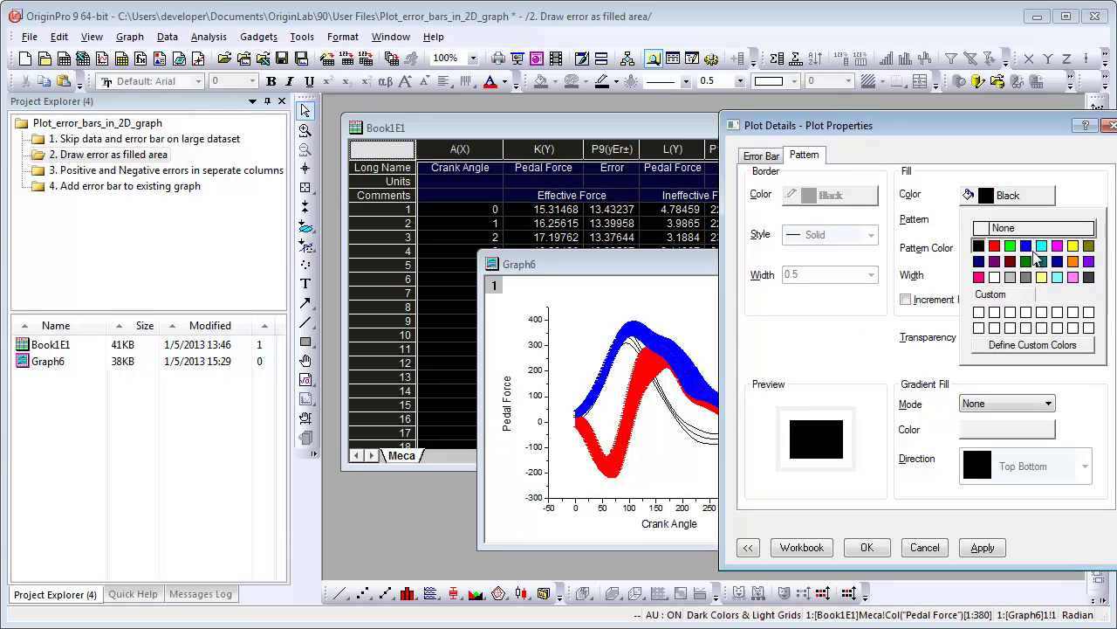
{"action": "left_click", "coordinate": [1041, 276]}
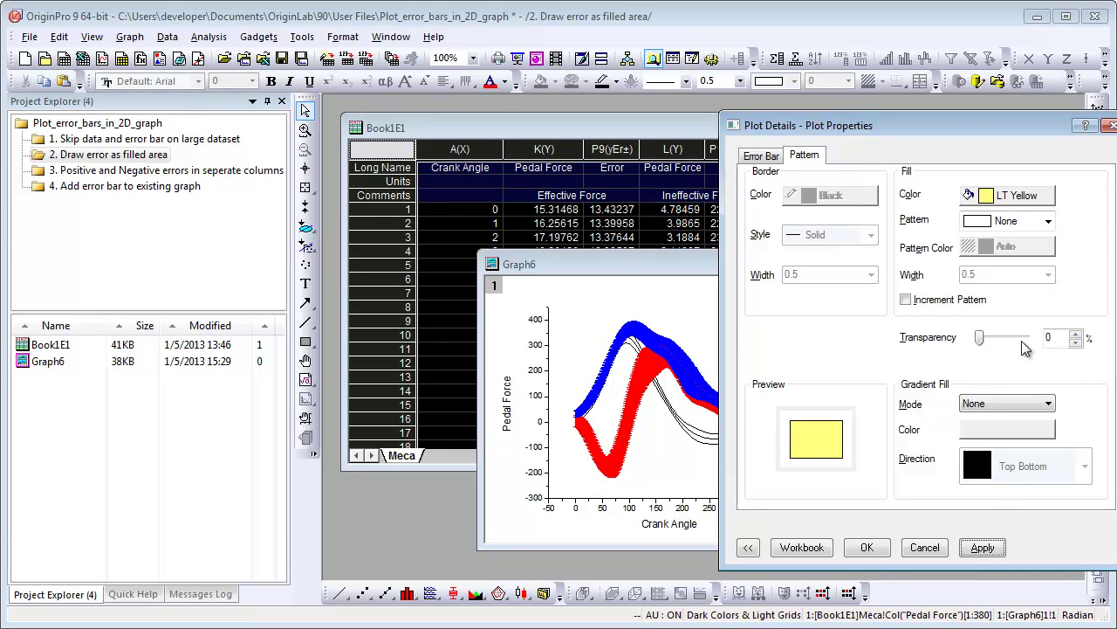
{"action": "left_click", "coordinate": [985, 548]}
{"action": "left_click", "coordinate": [761, 156]}
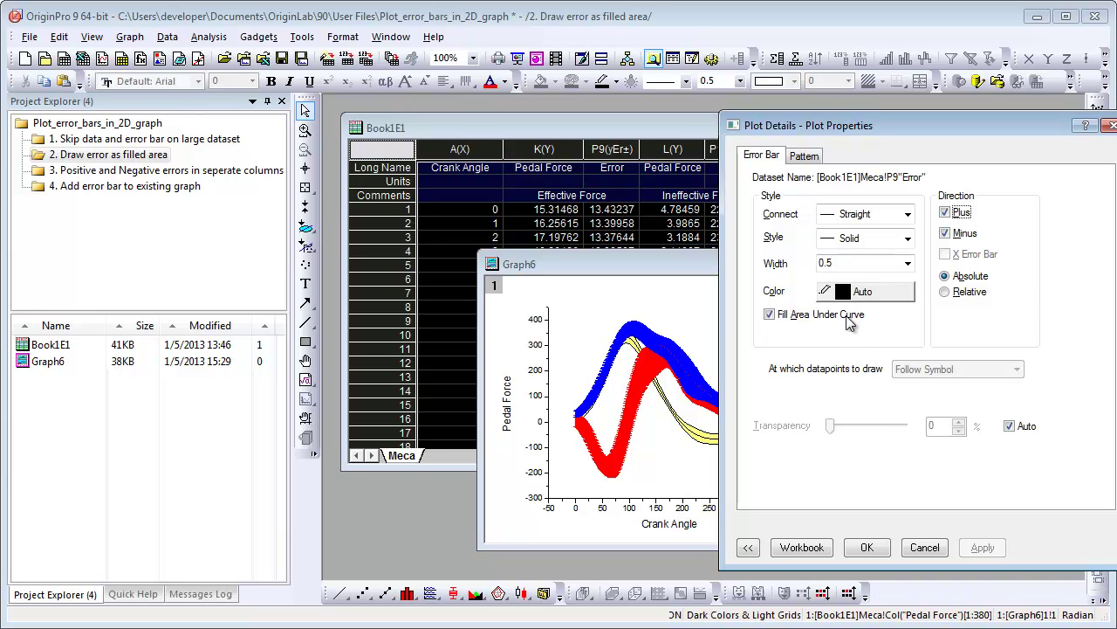
{"action": "left_click", "coordinate": [875, 295]}
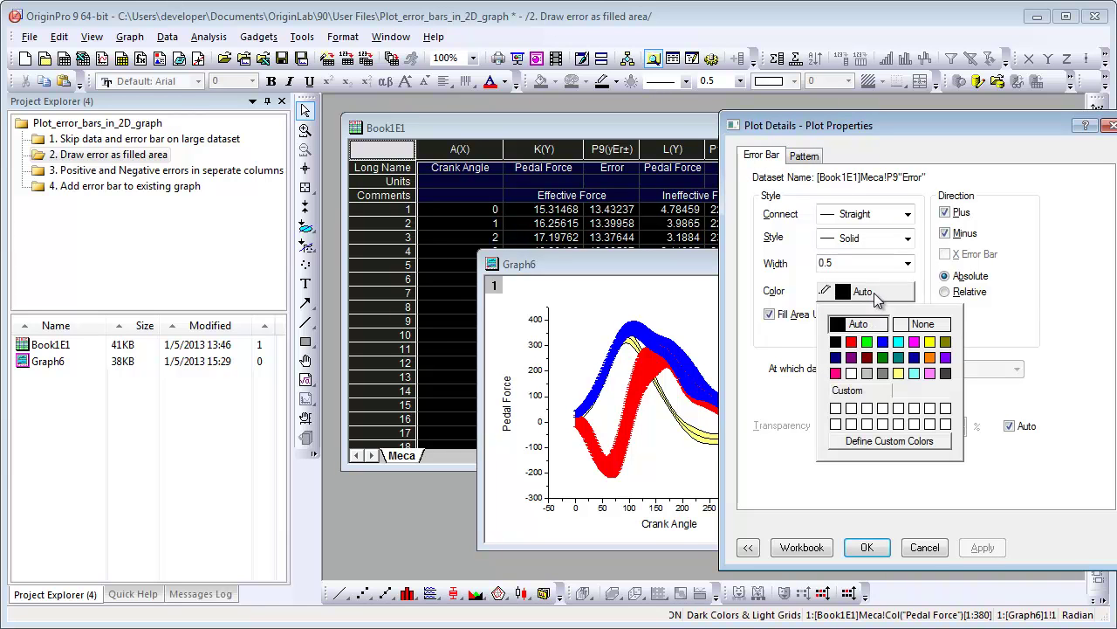
{"action": "left_click", "coordinate": [925, 326]}
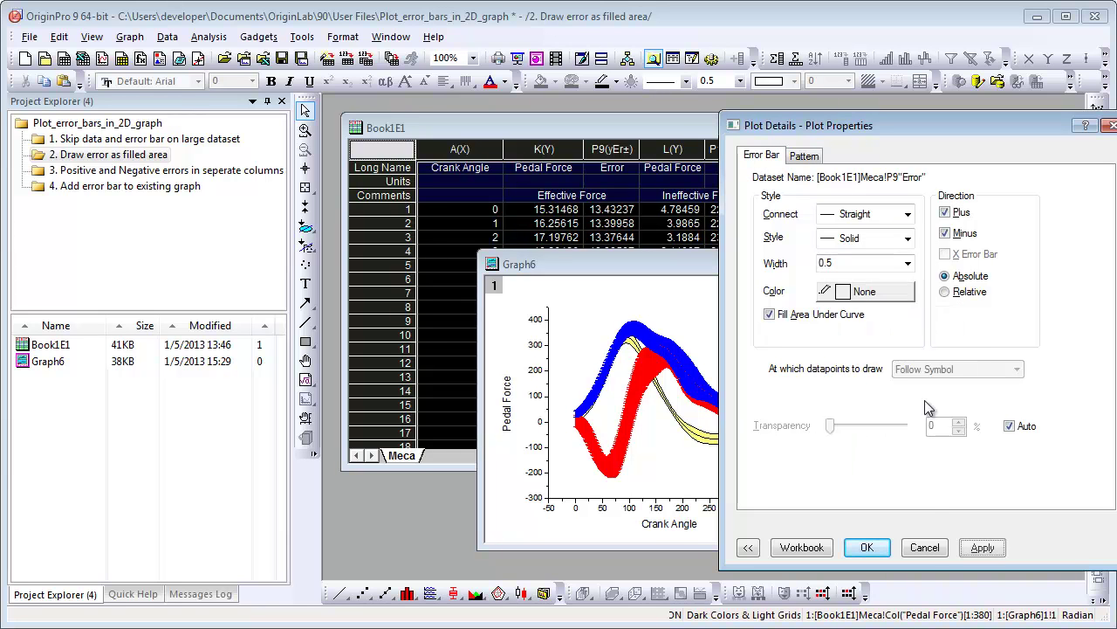
{"action": "left_click", "coordinate": [978, 550]}
Make P10's error bars a Straight-connected, borderless band filled LT Cyan, then close the settings
{"action": "left_click", "coordinate": [747, 547]}
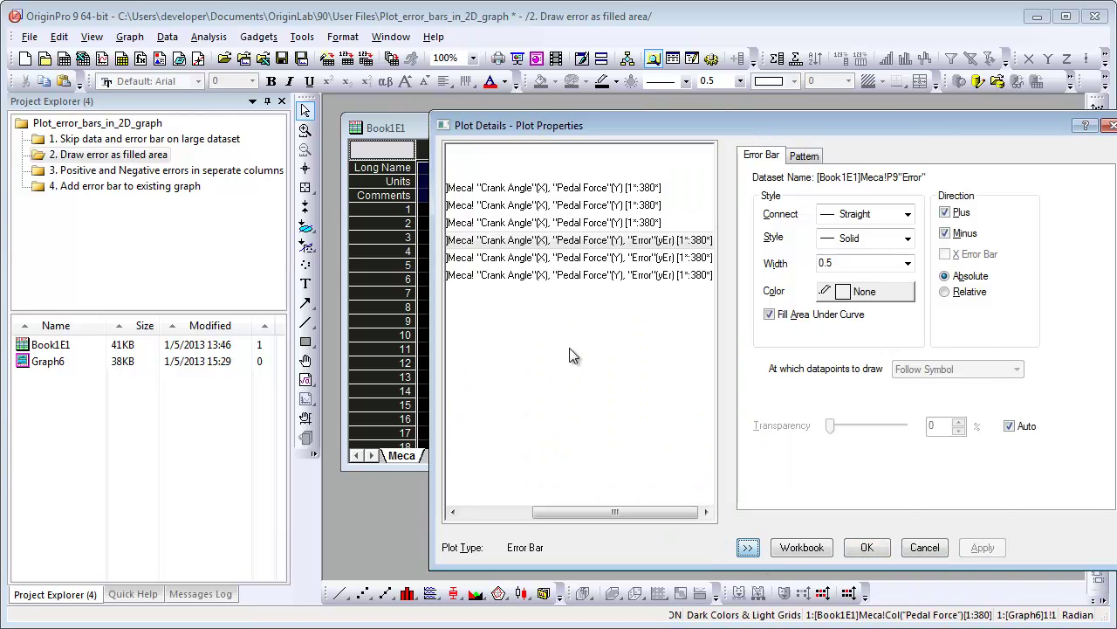
{"action": "left_click", "coordinate": [594, 258]}
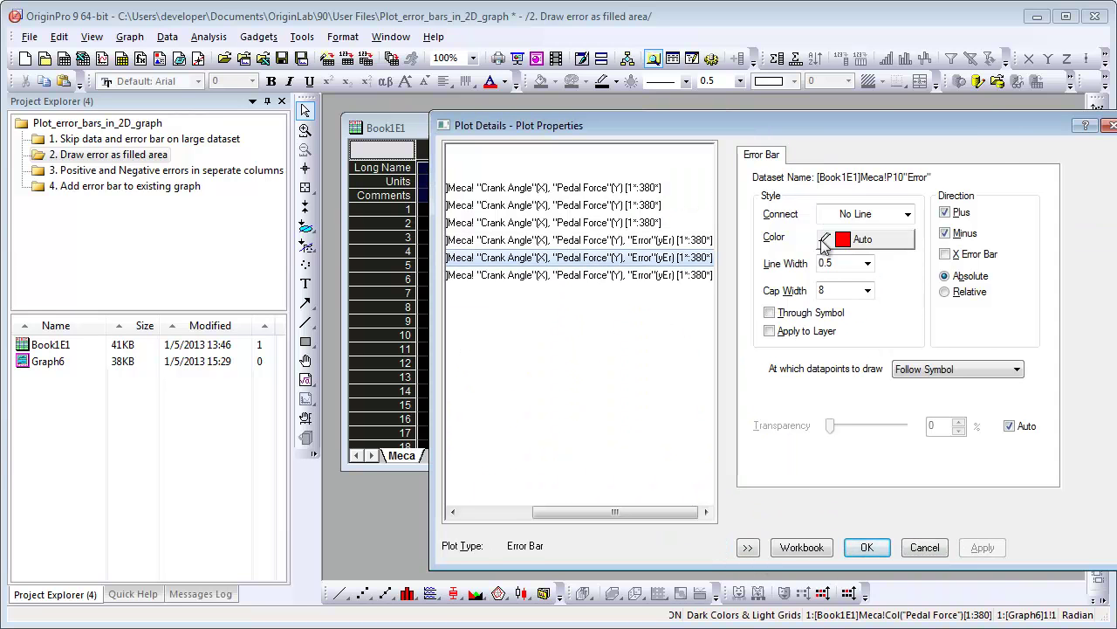
{"action": "left_click", "coordinate": [854, 217]}
{"action": "left_click", "coordinate": [908, 241]}
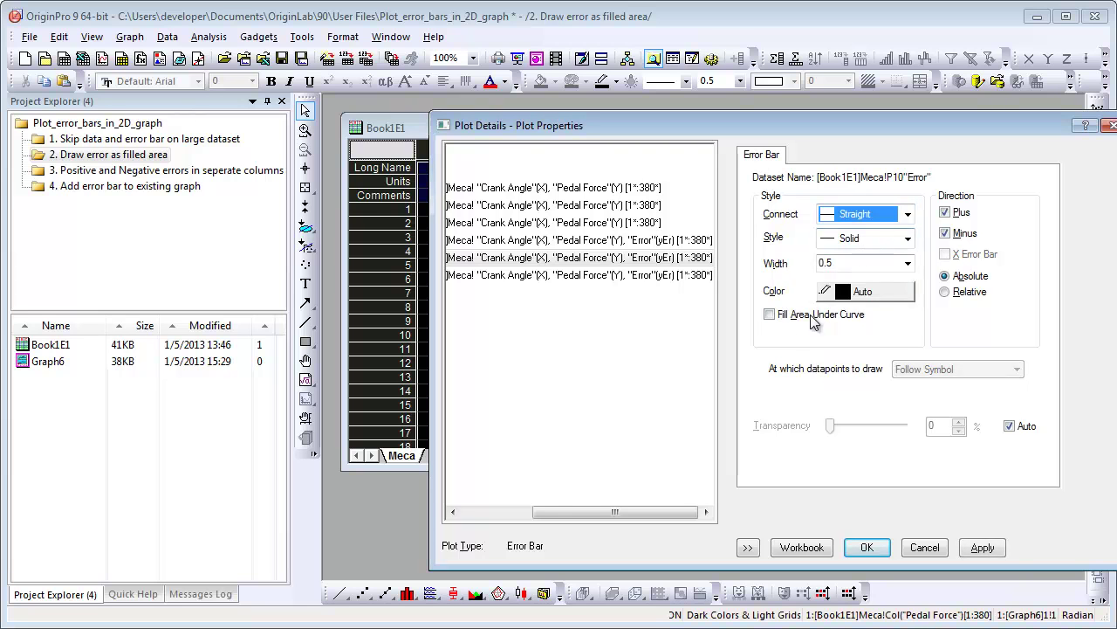
{"action": "left_click", "coordinate": [794, 317]}
{"action": "left_click", "coordinate": [890, 295]}
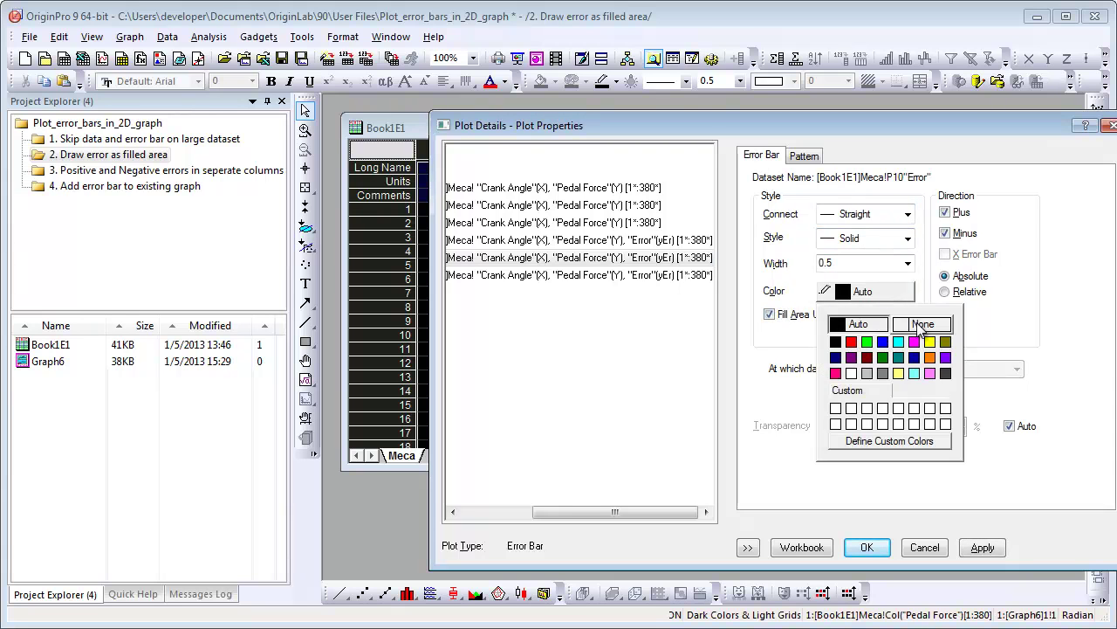
{"action": "left_click", "coordinate": [924, 324]}
{"action": "left_click", "coordinate": [804, 155]}
{"action": "left_click", "coordinate": [1006, 197]}
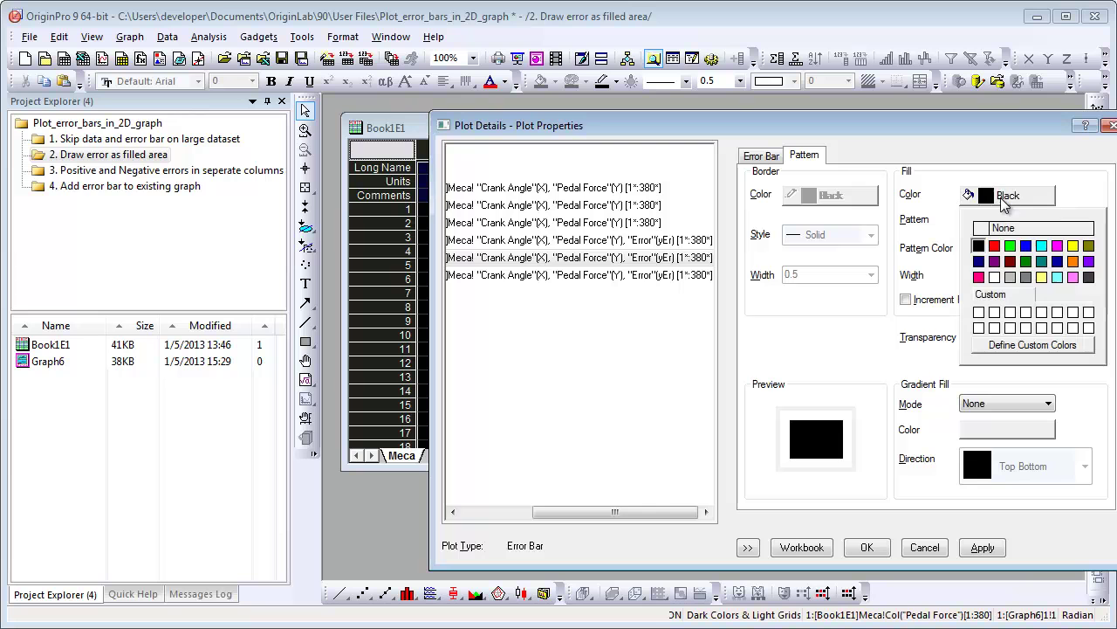
{"action": "left_click", "coordinate": [1058, 277]}
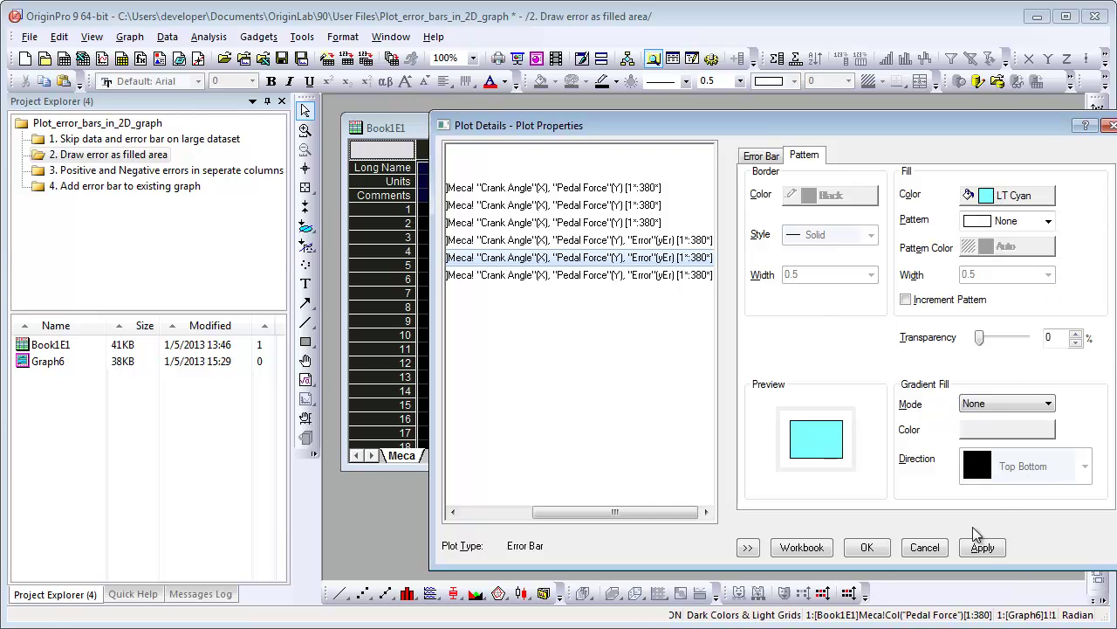
{"action": "left_click", "coordinate": [981, 548]}
{"action": "key", "text": "Escape"}
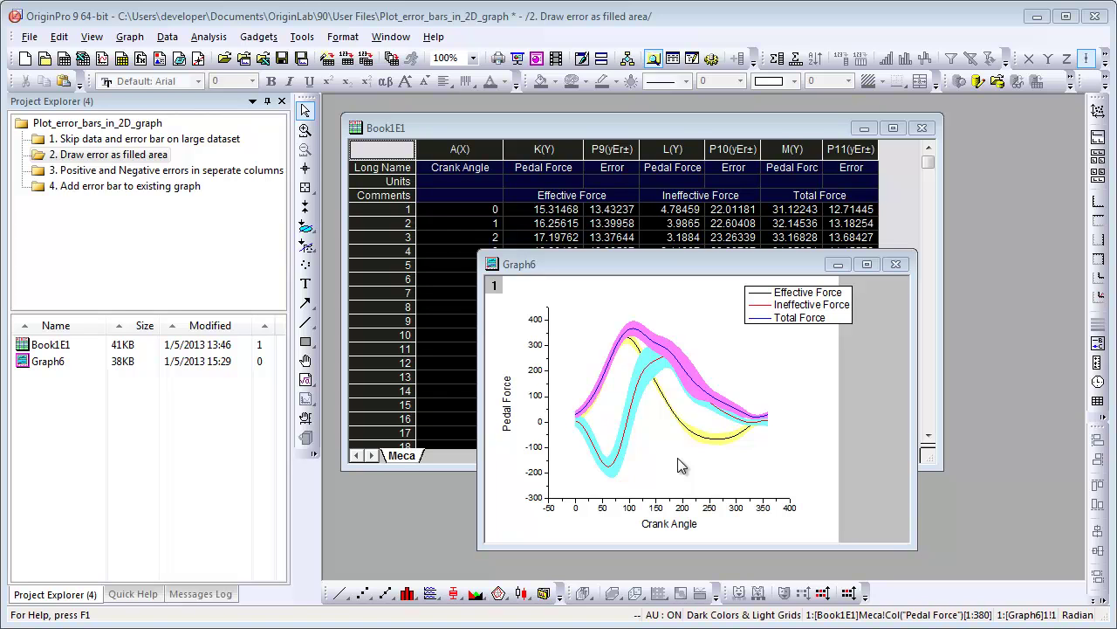
Set Pattern Transparency on the magenta and yellow bands (yellow 45%), then open the Positive and Negative errors folder
{"action": "double_click", "coordinate": [679, 358]}
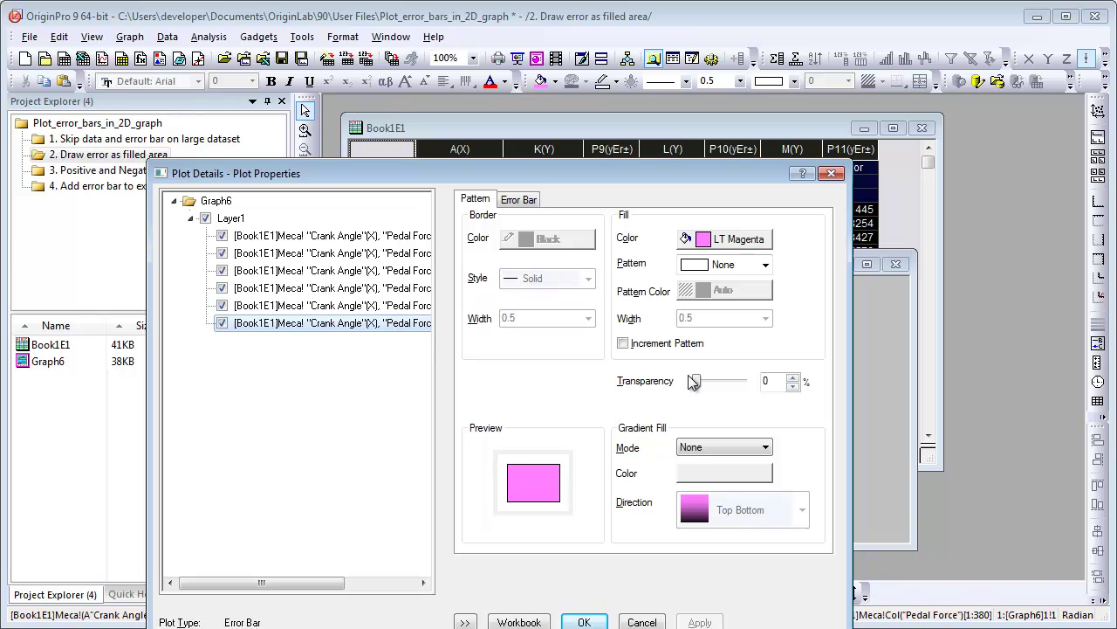
{"action": "left_click_drag", "start_coordinate": [699, 385], "coordinate": [721, 387]}
{"action": "left_click", "coordinate": [410, 305]}
{"action": "left_click", "coordinate": [400, 288]}
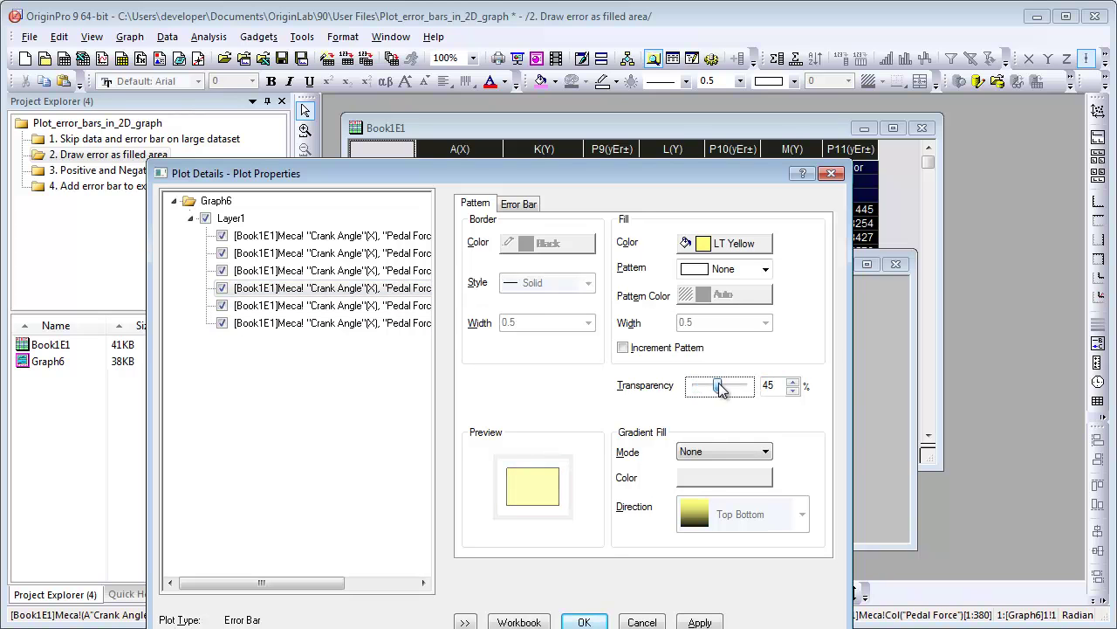
{"action": "left_click", "coordinate": [584, 622]}
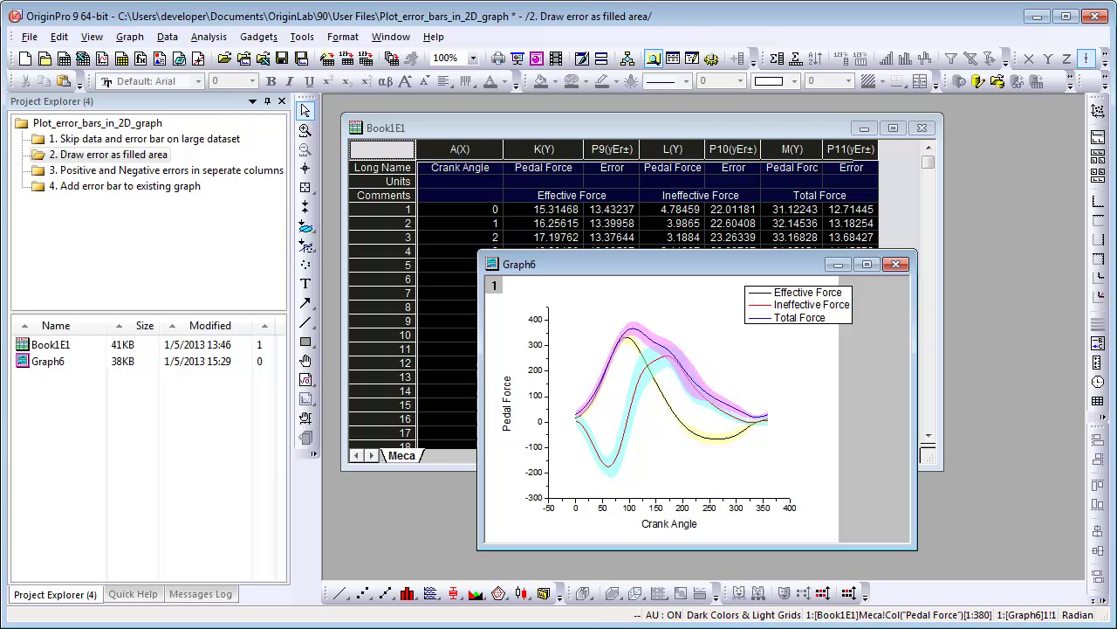
{"action": "left_click", "coordinate": [229, 172]}
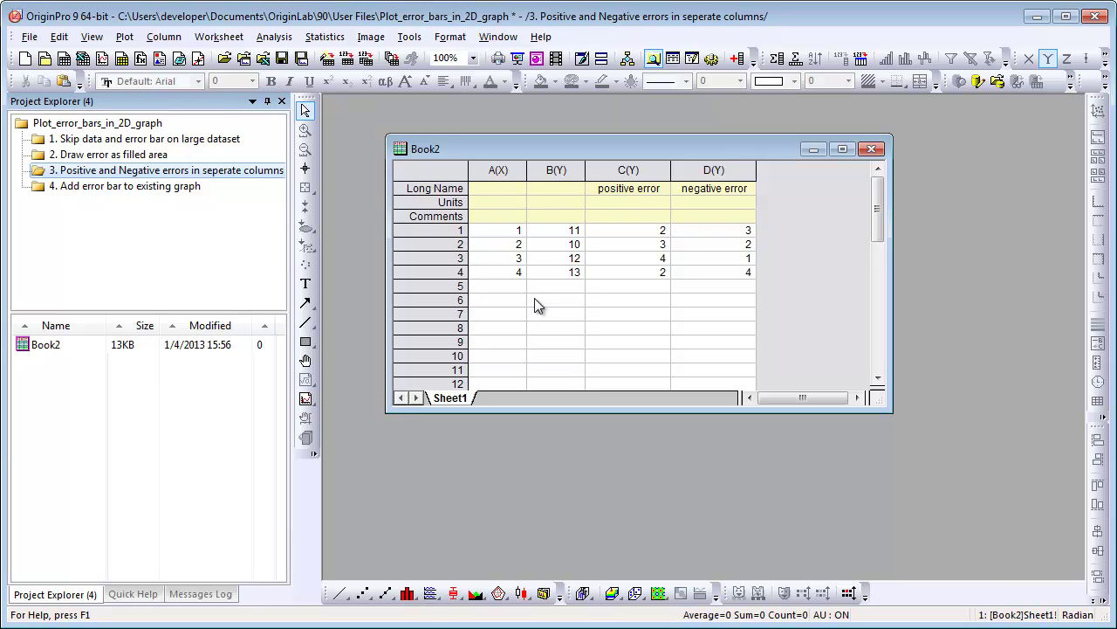
Create column chart Graph7 of B vs A with C as yEr+ and D as yEr-
{"action": "left_click", "coordinate": [407, 593]}
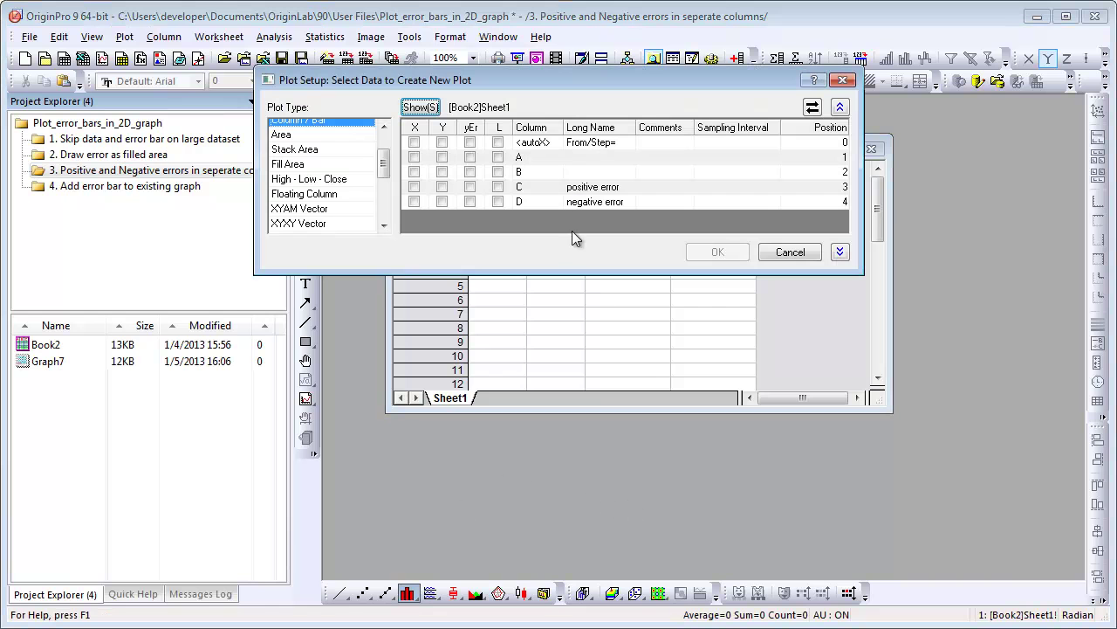
{"action": "right_click", "coordinate": [560, 166]}
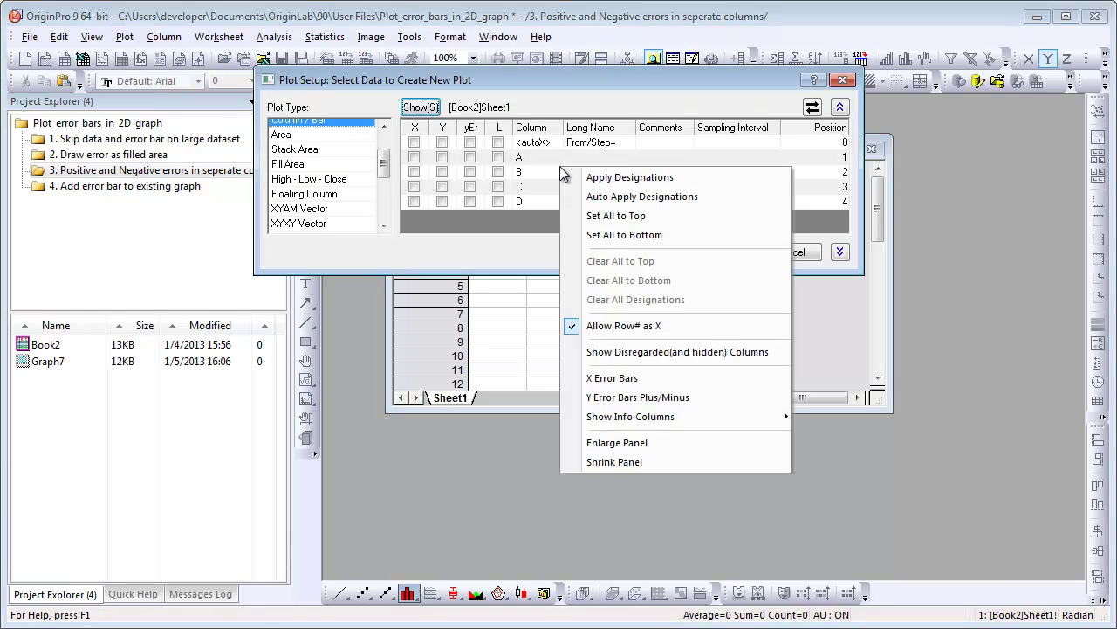
{"action": "left_click", "coordinate": [620, 400]}
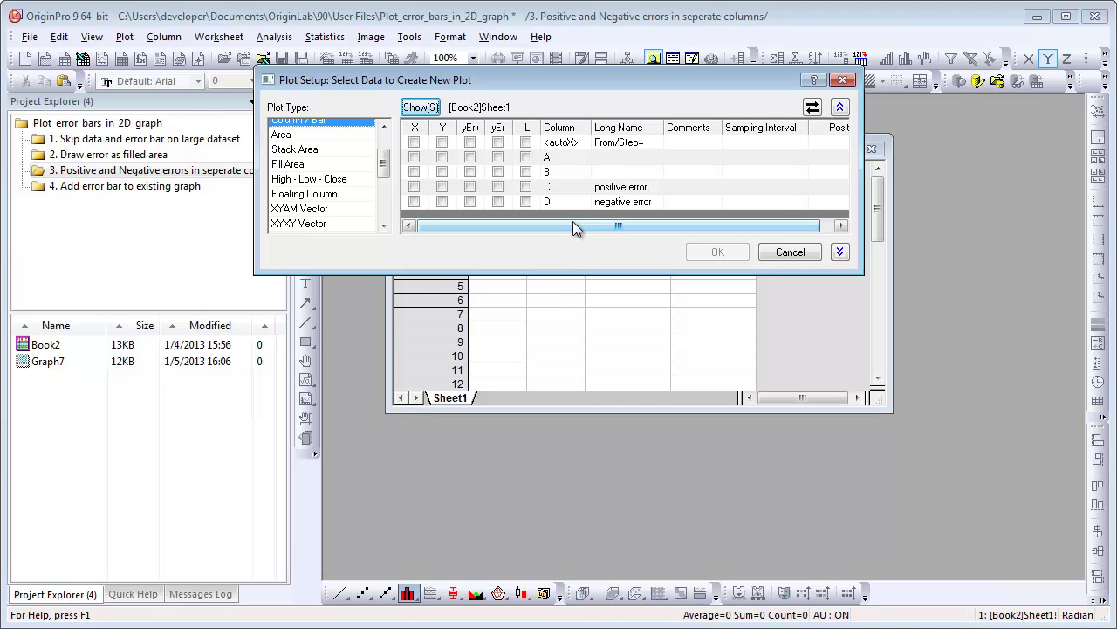
{"action": "left_click", "coordinate": [415, 158]}
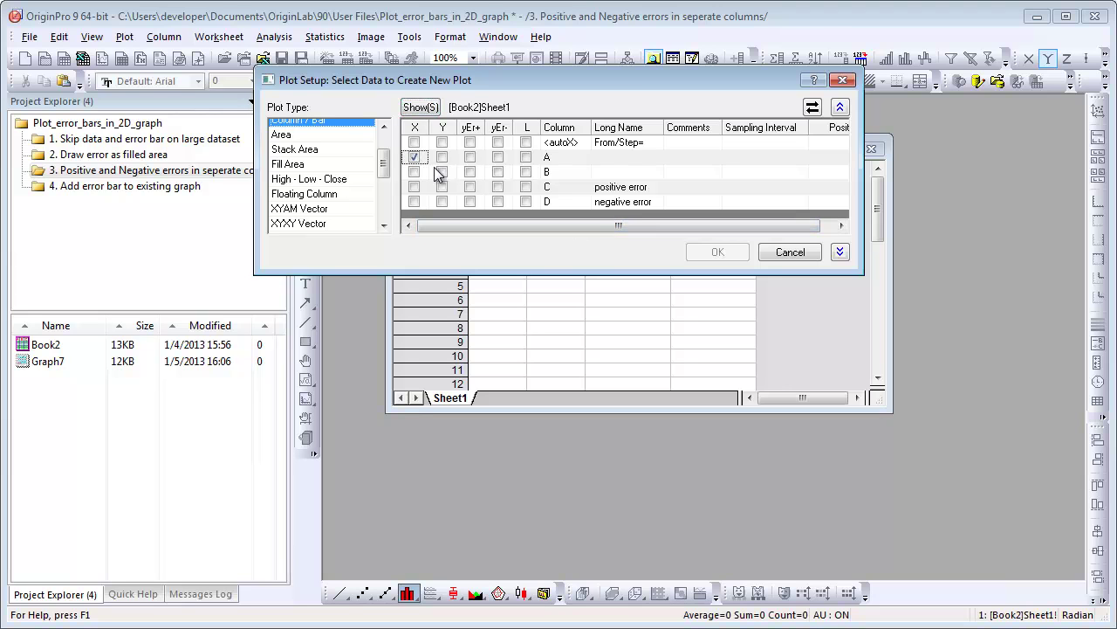
{"action": "left_click", "coordinate": [470, 187]}
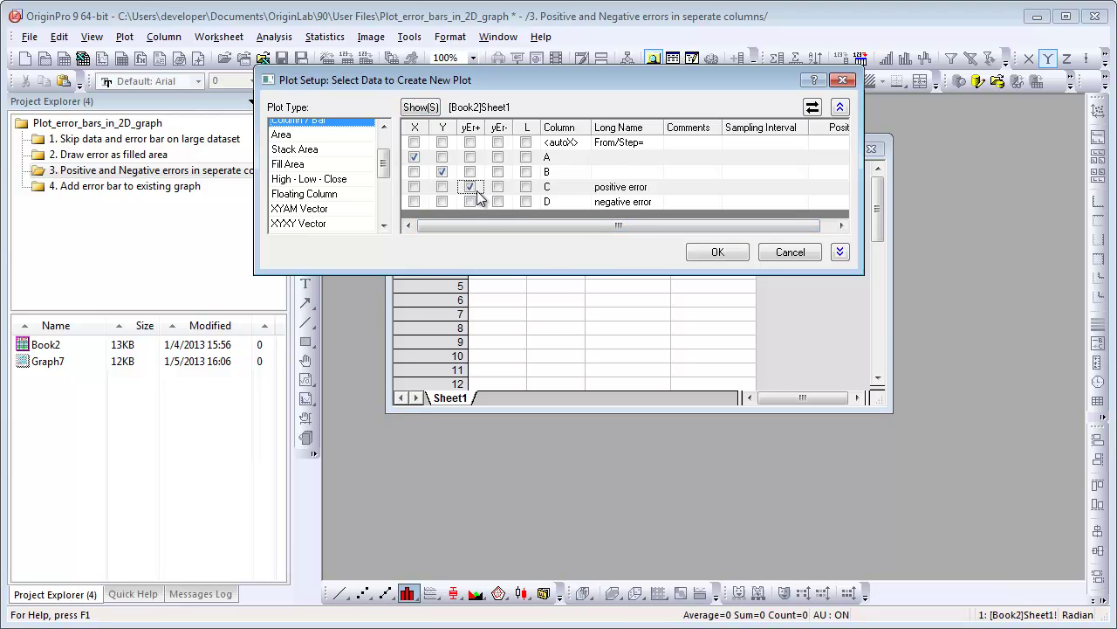
{"action": "left_click", "coordinate": [498, 201]}
{"action": "left_click", "coordinate": [721, 253]}
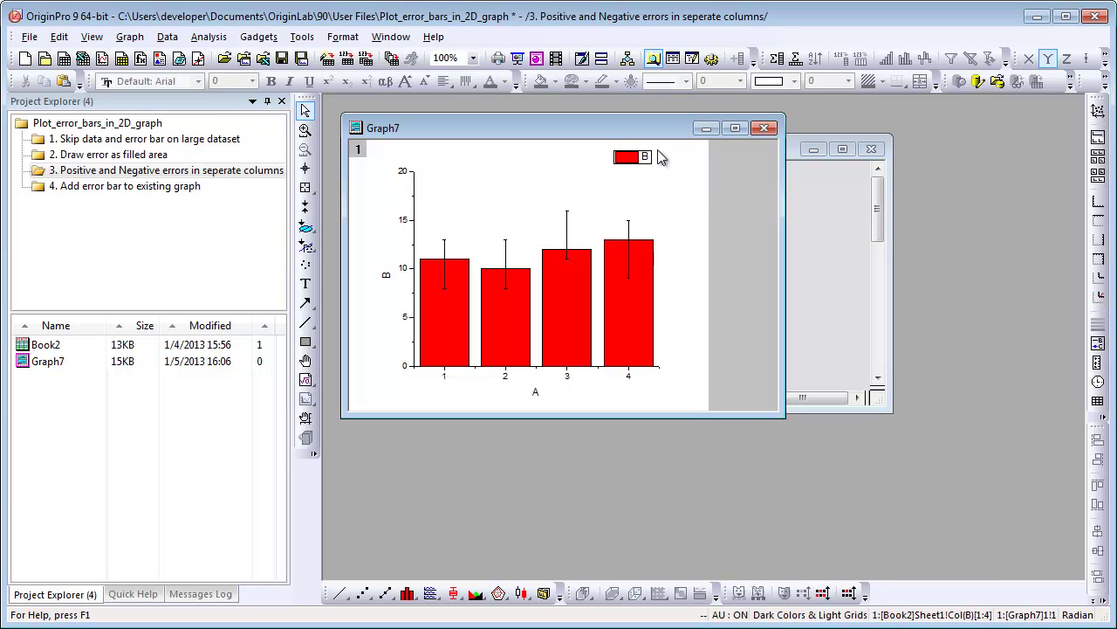
{"action": "left_click_drag", "start_coordinate": [617, 127], "coordinate": [857, 281]}
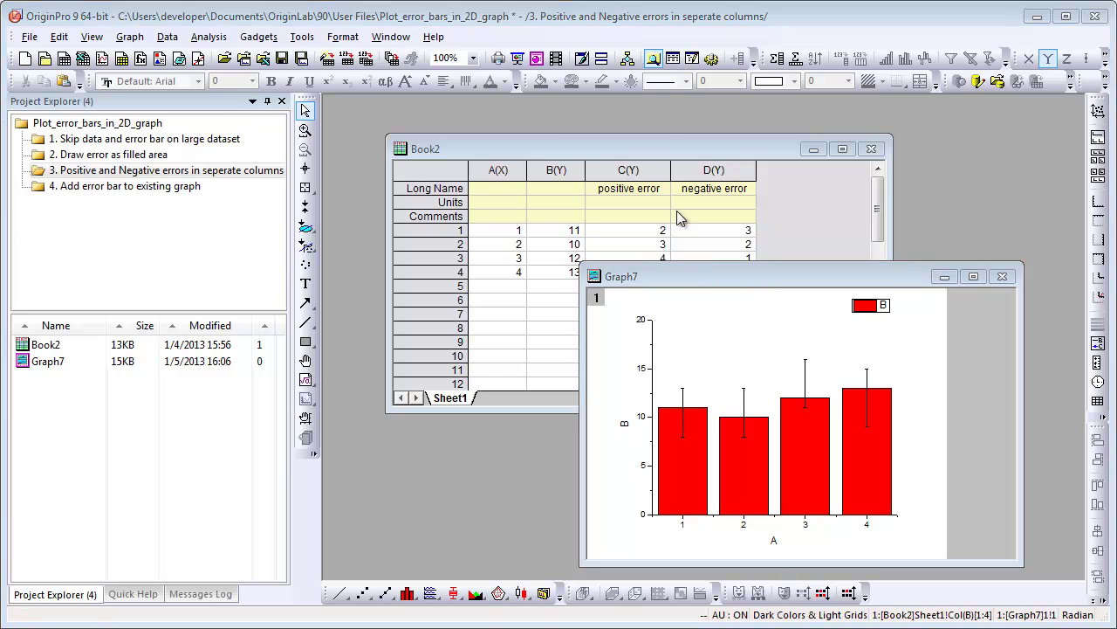
Set Book2 columns C and D as Y Error, then plot the whole sheet as a column chart
{"action": "left_click", "coordinate": [664, 151]}
{"action": "left_click_drag", "start_coordinate": [644, 169], "coordinate": [714, 169]}
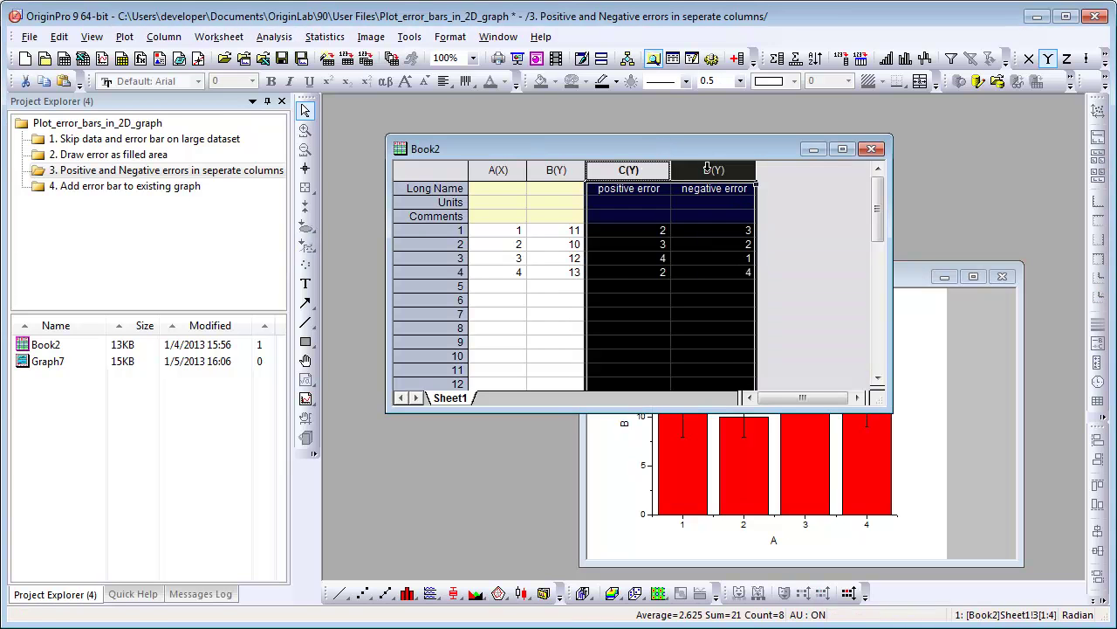
{"action": "left_click", "coordinate": [1085, 58]}
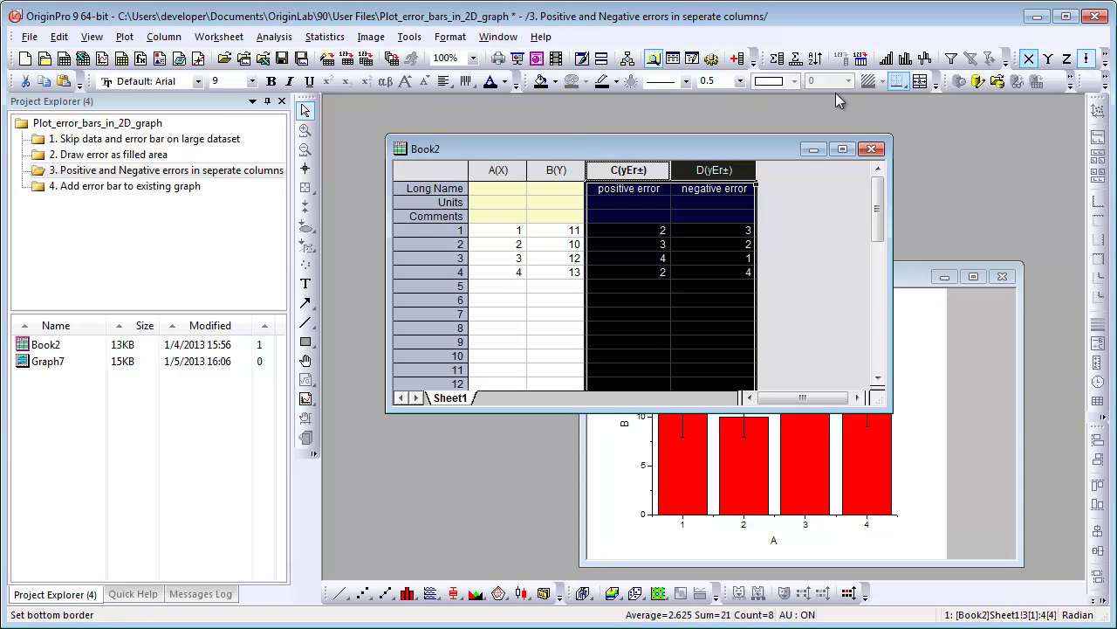
{"action": "left_click", "coordinate": [450, 170]}
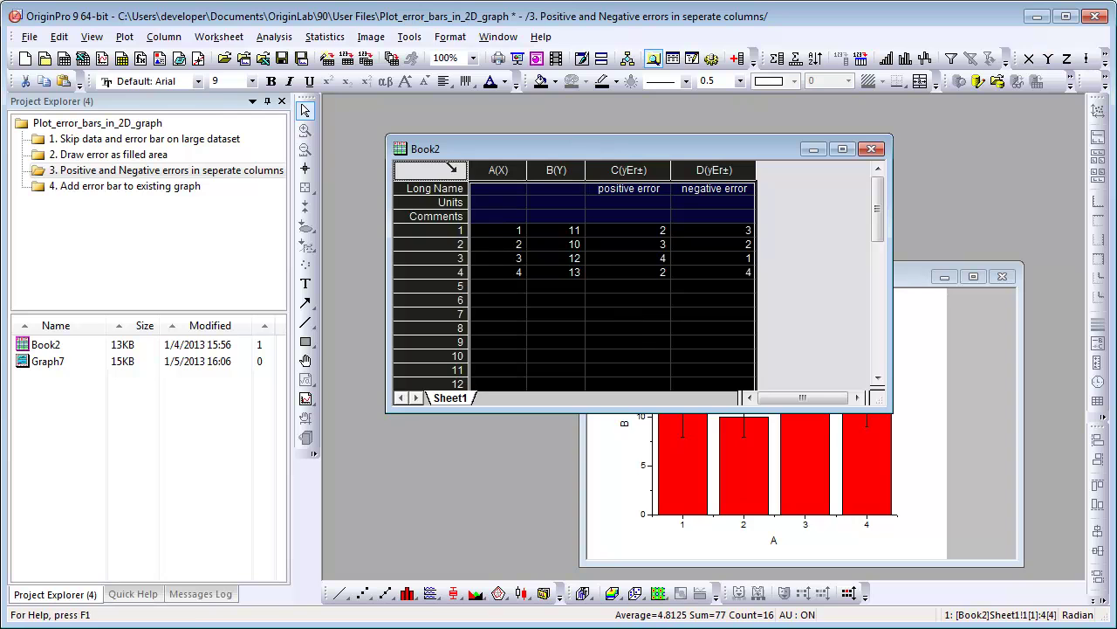
{"action": "left_click", "coordinate": [407, 593]}
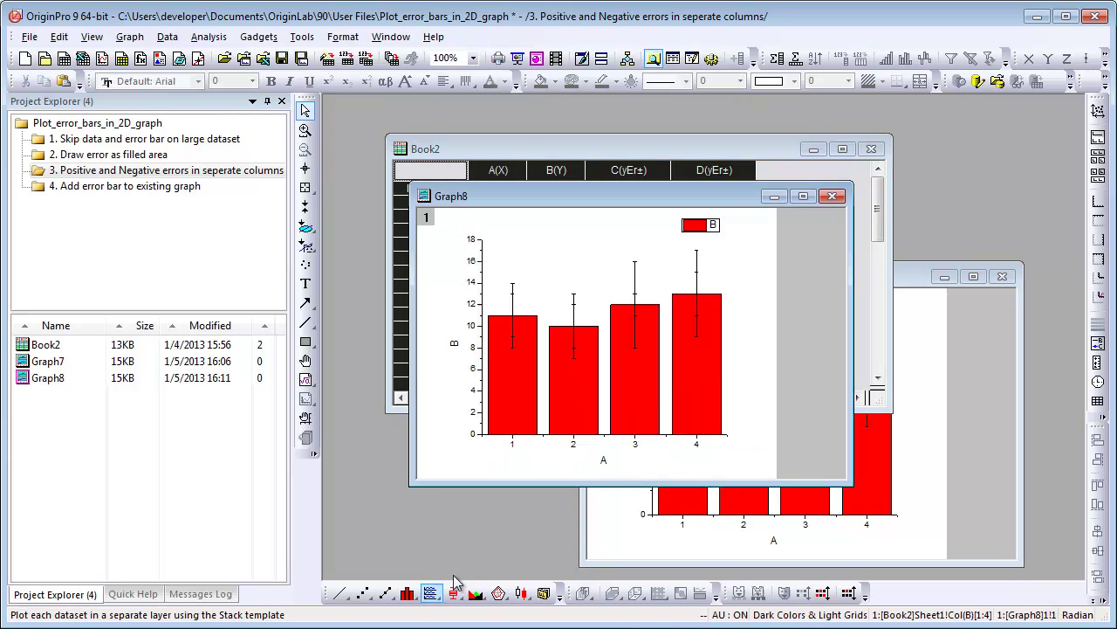
Uncheck Minus for the column C error bars and Plus for the column D error bars
{"action": "double_click", "coordinate": [697, 263]}
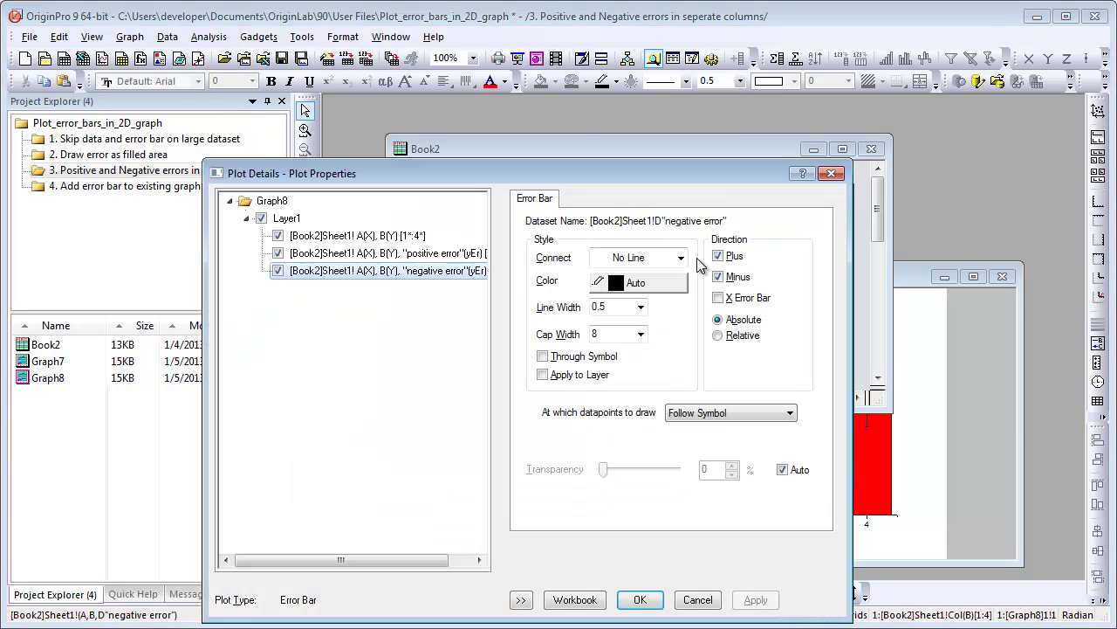
{"action": "left_click", "coordinate": [394, 255]}
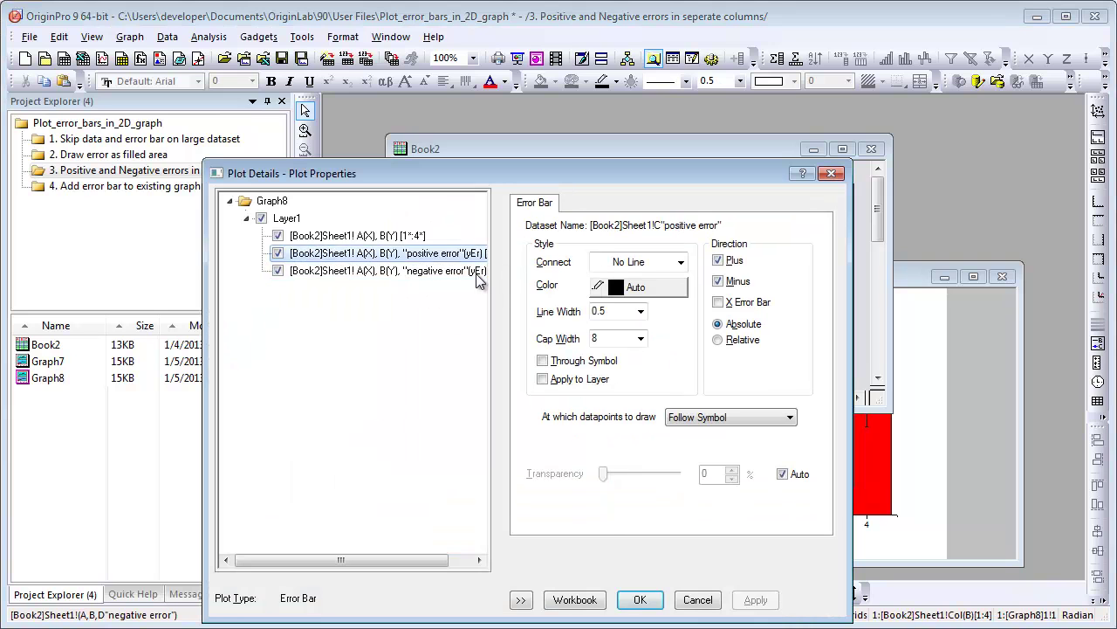
{"action": "left_click", "coordinate": [717, 280]}
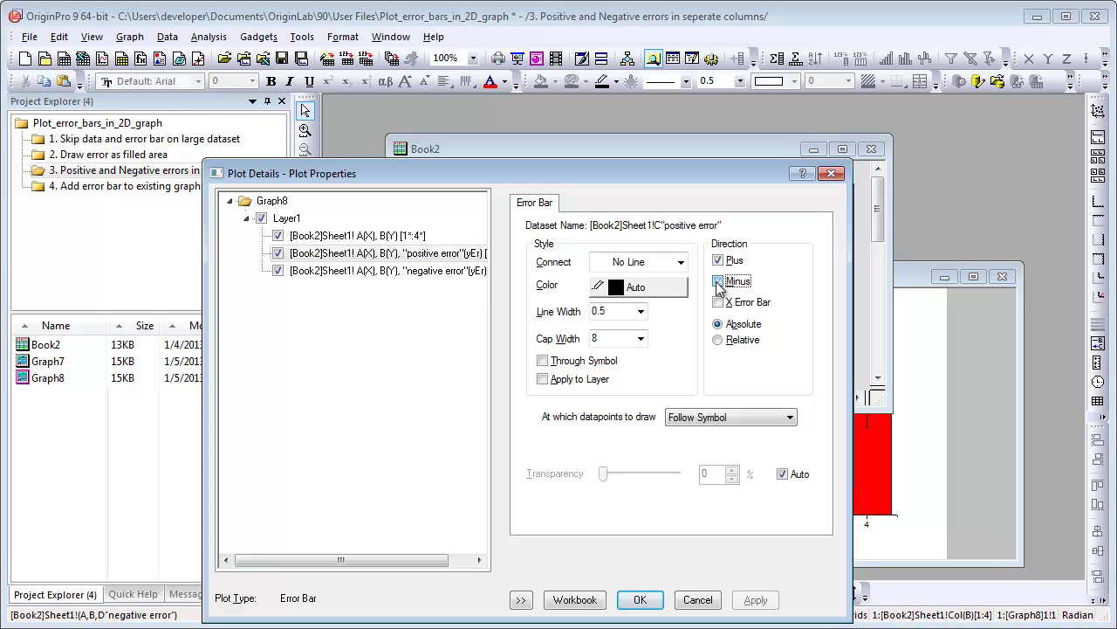
{"action": "left_click", "coordinate": [471, 278]}
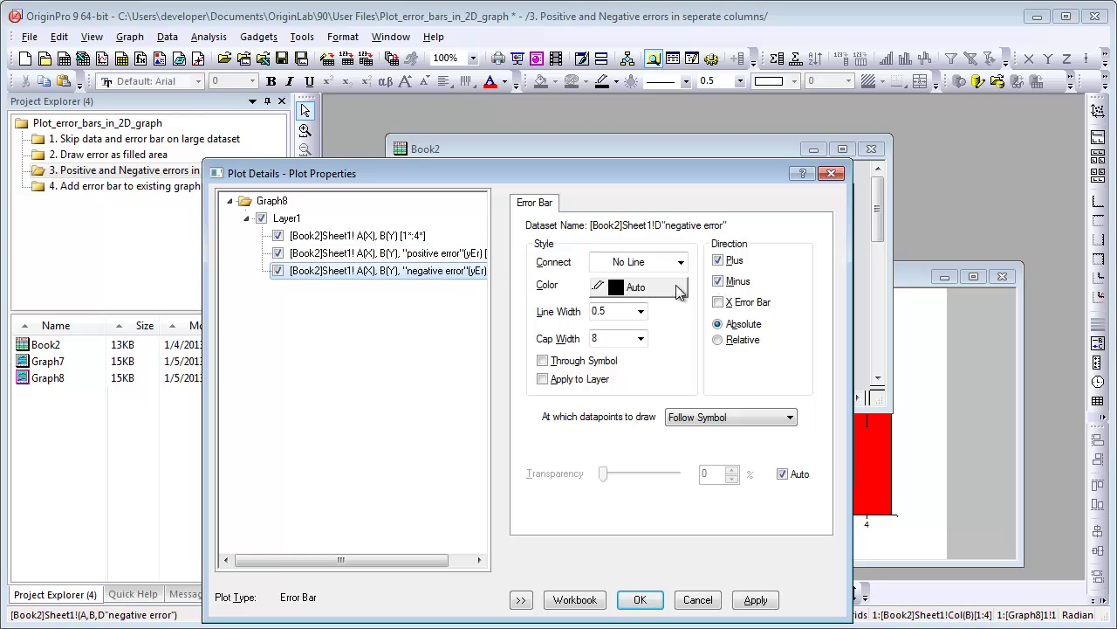
{"action": "left_click", "coordinate": [717, 261]}
{"action": "left_click", "coordinate": [718, 280]}
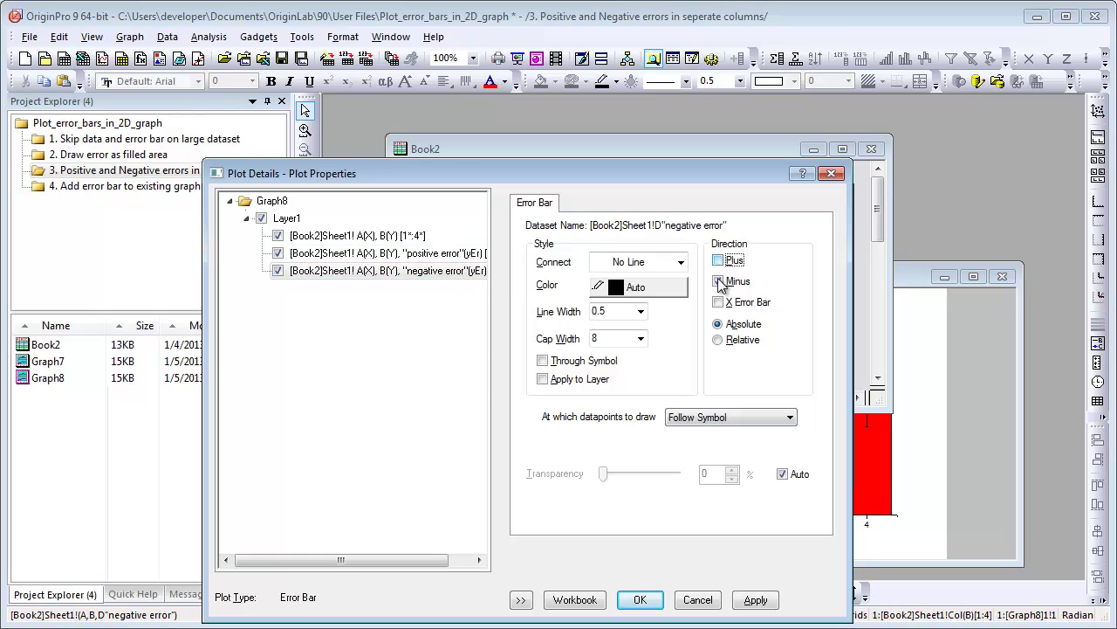
{"action": "left_click", "coordinate": [640, 600]}
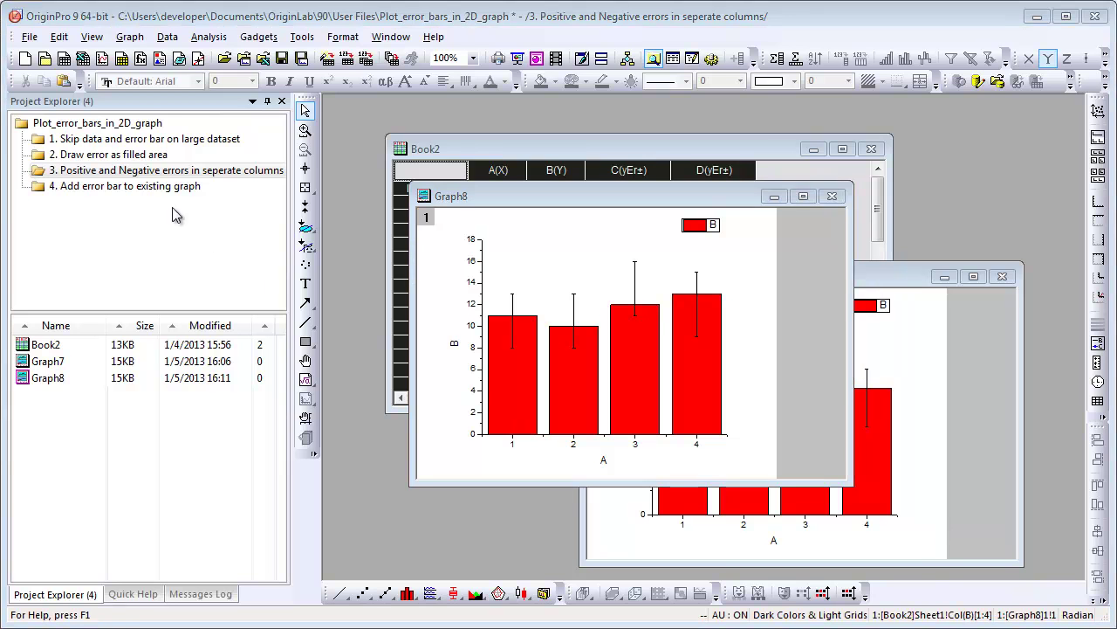
Open the '4. Add error bar to existing graph' folder with the Gaussian worksheet and Graph1
{"action": "left_click", "coordinate": [164, 186]}
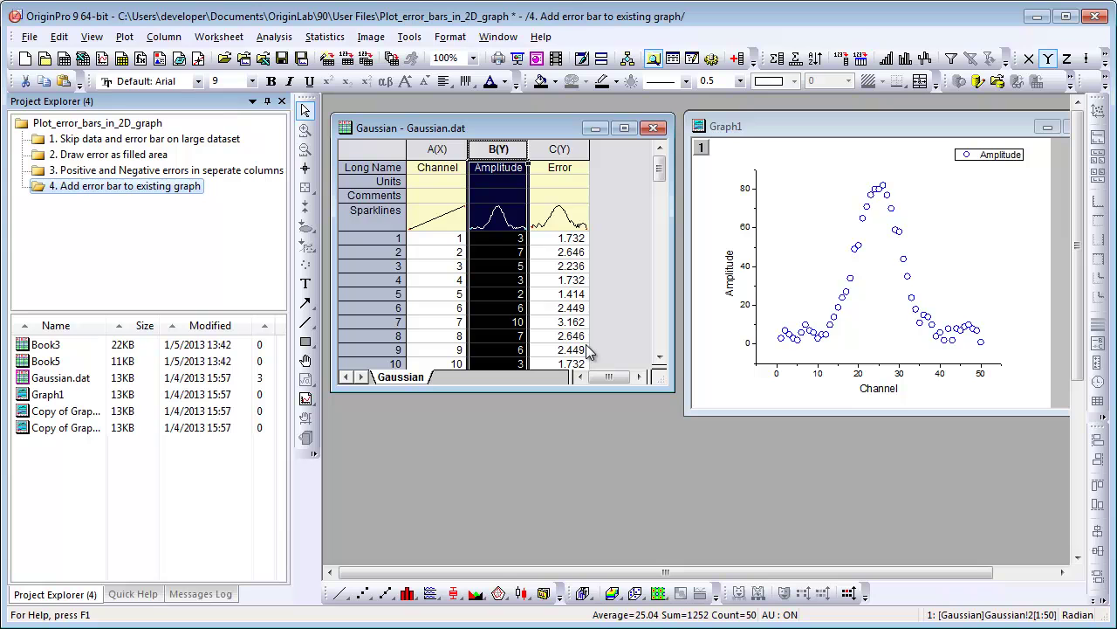
Set the Error column as yEr± and drag it onto Graph1 to add error bars
{"action": "left_click", "coordinate": [550, 145]}
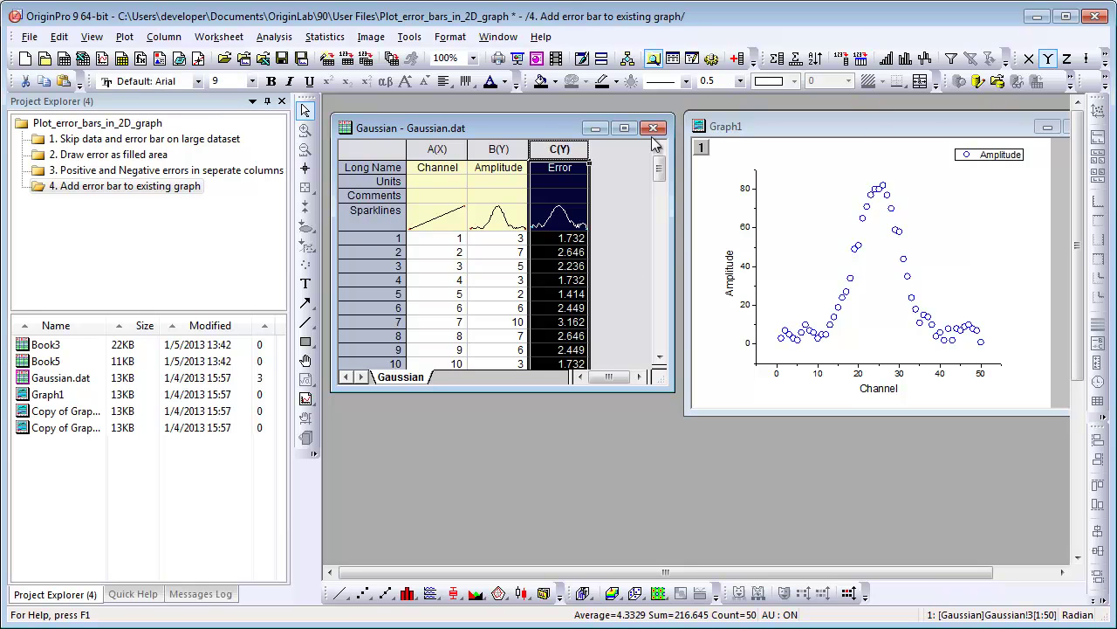
{"action": "left_click", "coordinate": [1087, 61]}
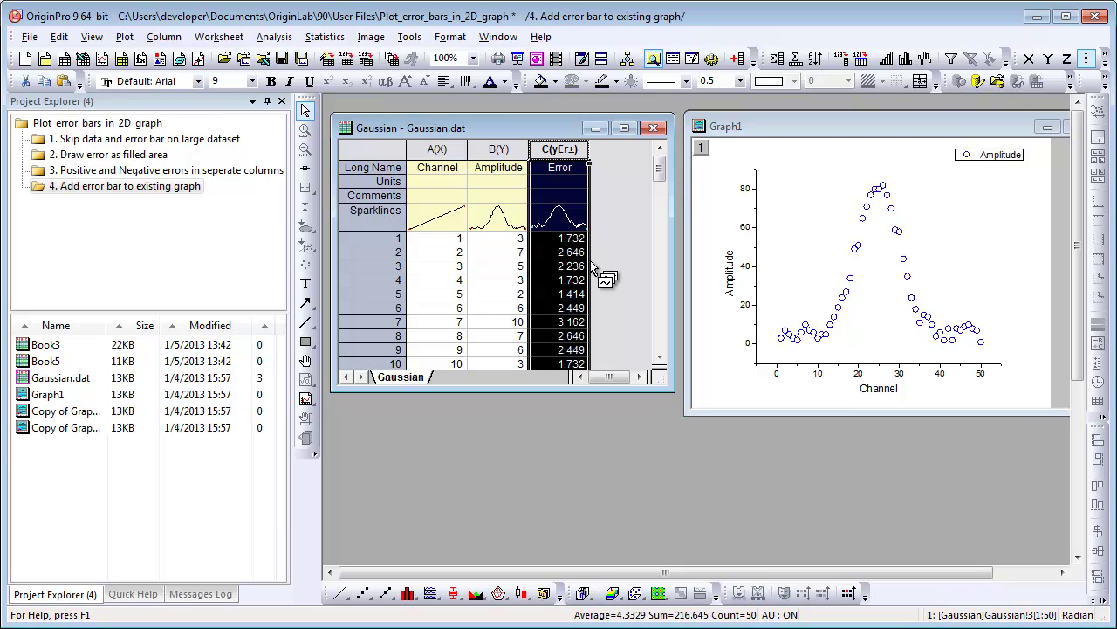
{"action": "left_click_drag", "start_coordinate": [590, 260], "coordinate": [785, 261]}
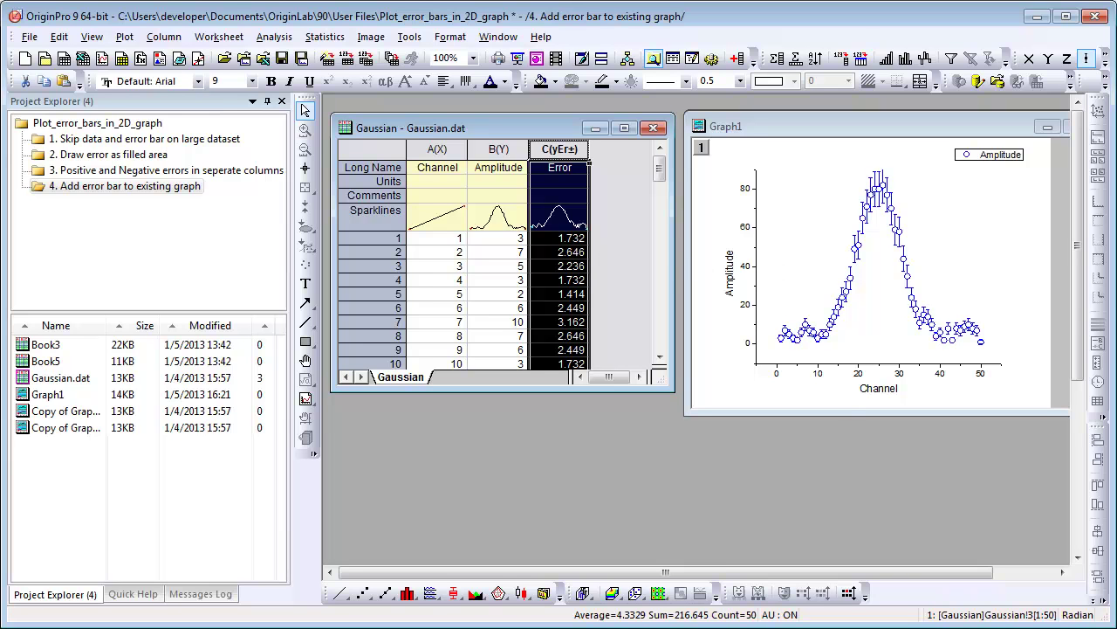
{"action": "left_click", "coordinate": [783, 254]}
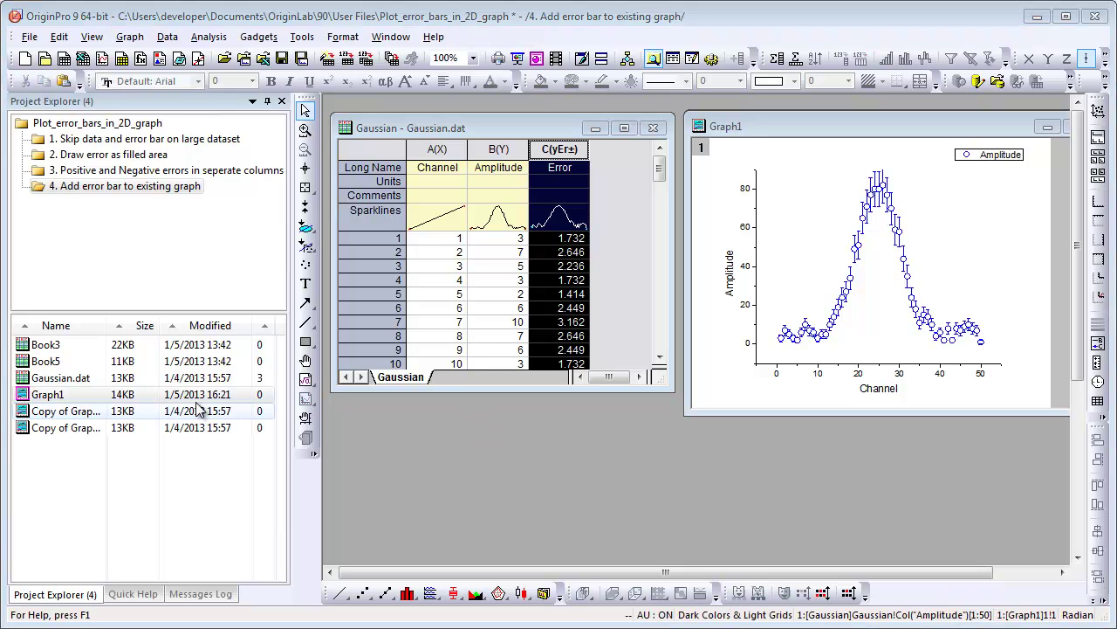
In the first Copy of Graph1, replace the Amplitude plot with Amplitude plus Error yEr bars via Plot Setup
{"action": "double_click", "coordinate": [83, 411]}
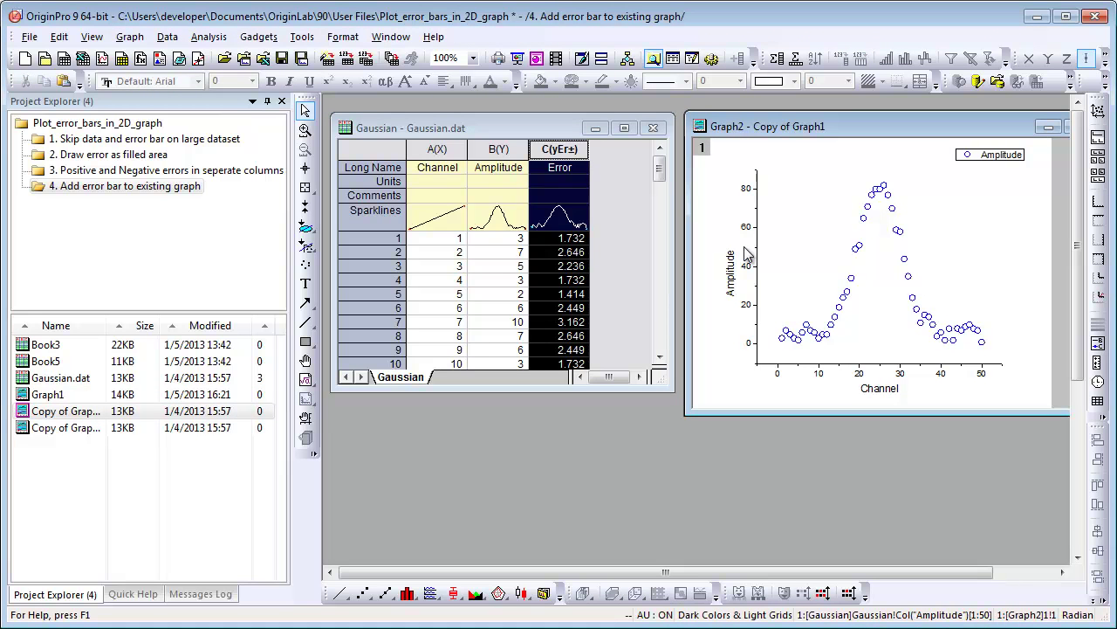
{"action": "right_click", "coordinate": [705, 150]}
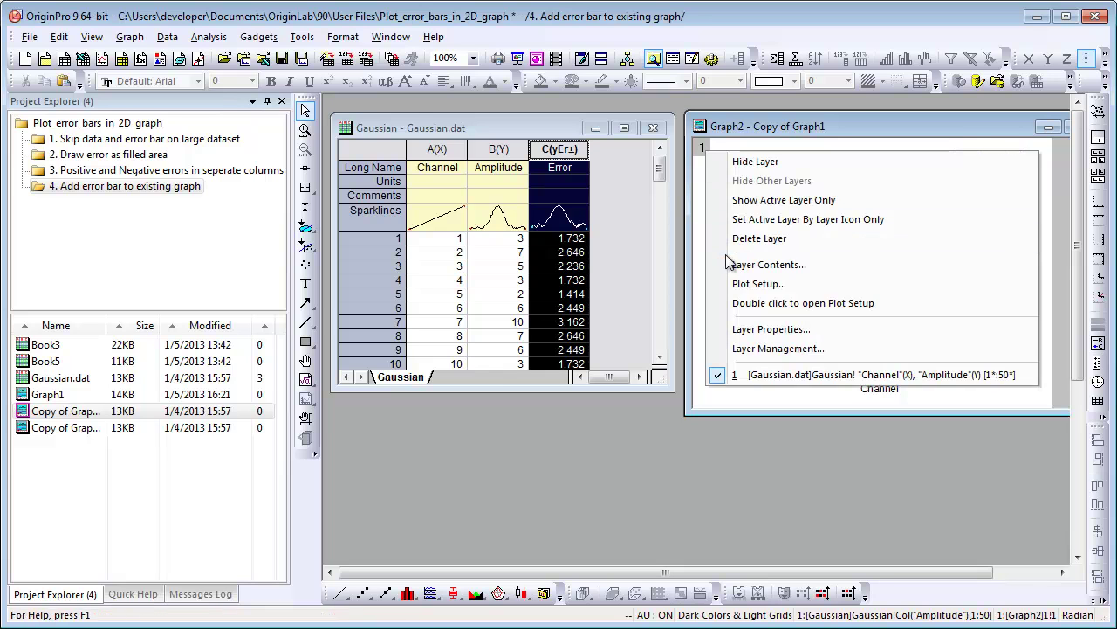
{"action": "left_click", "coordinate": [741, 283]}
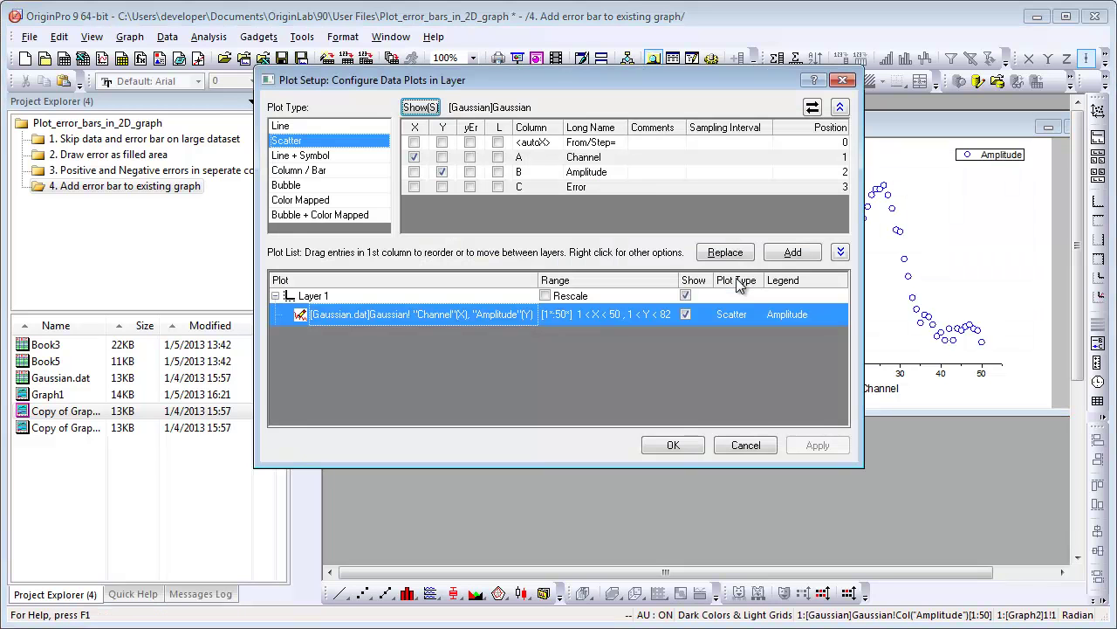
{"action": "left_click", "coordinate": [442, 315]}
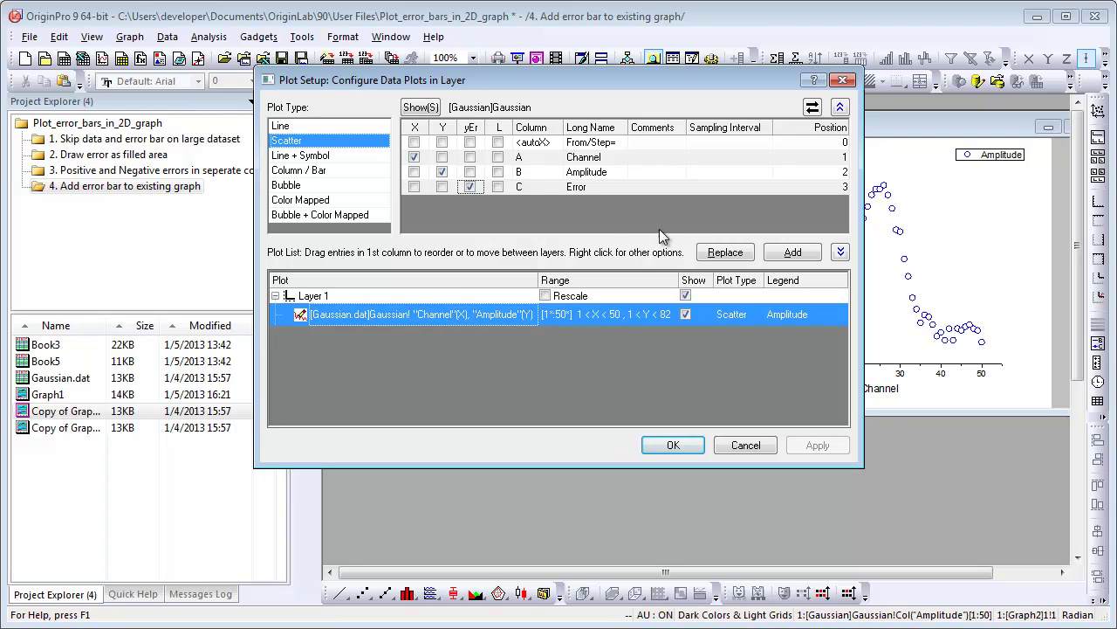
{"action": "left_click", "coordinate": [730, 252]}
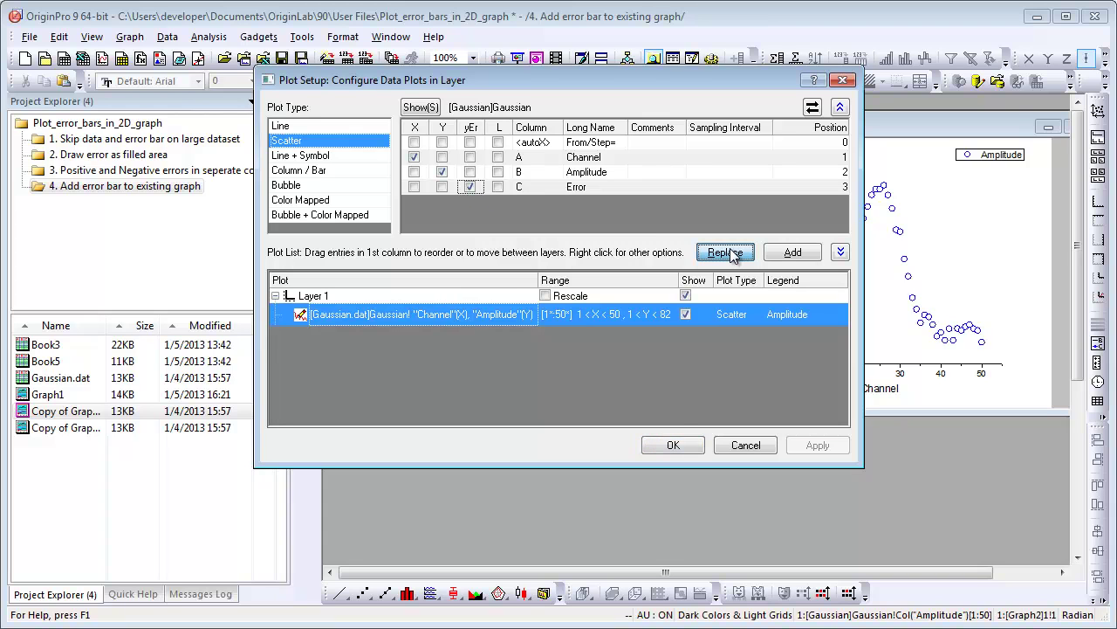
{"action": "left_click", "coordinate": [673, 445]}
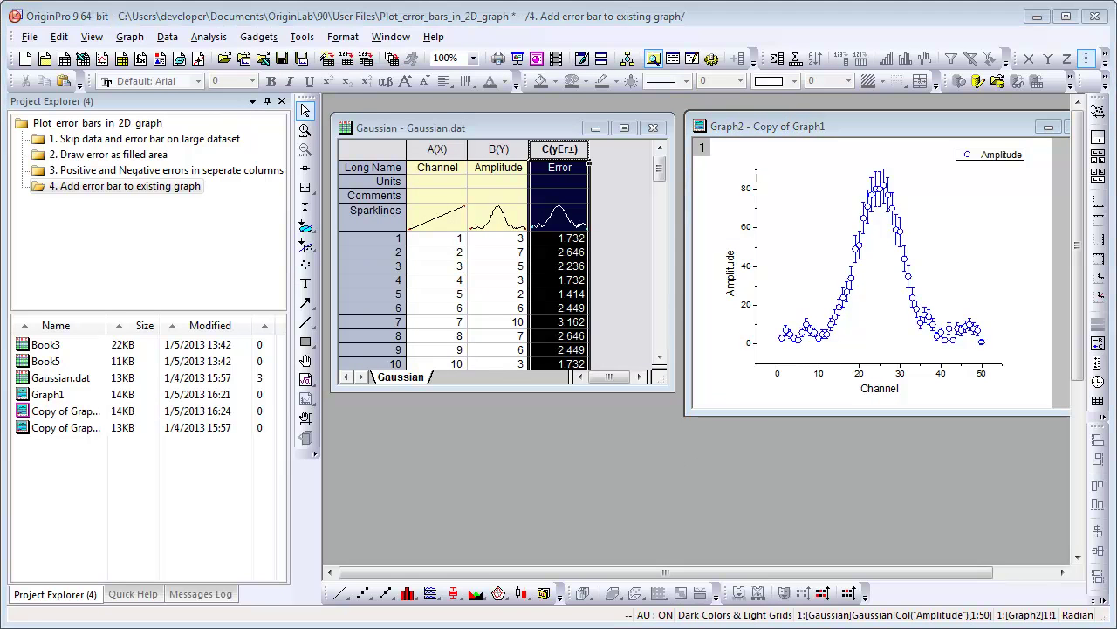
Open the second Copy of Graph1 and show Layer Contents for layer 1
{"action": "double_click", "coordinate": [73, 428]}
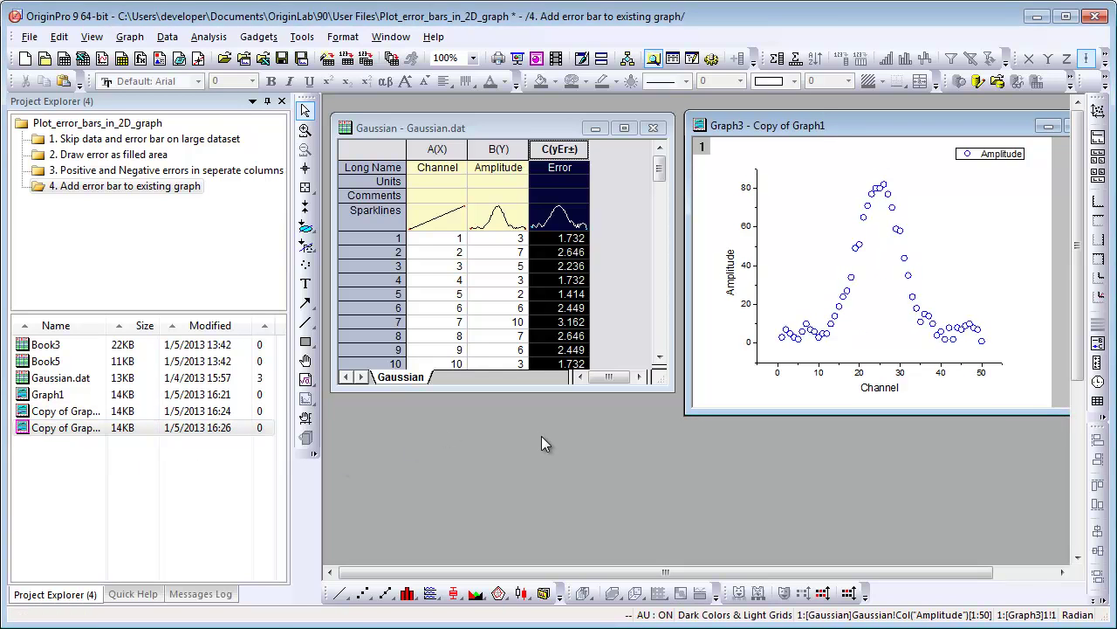
{"action": "double_click", "coordinate": [703, 148]}
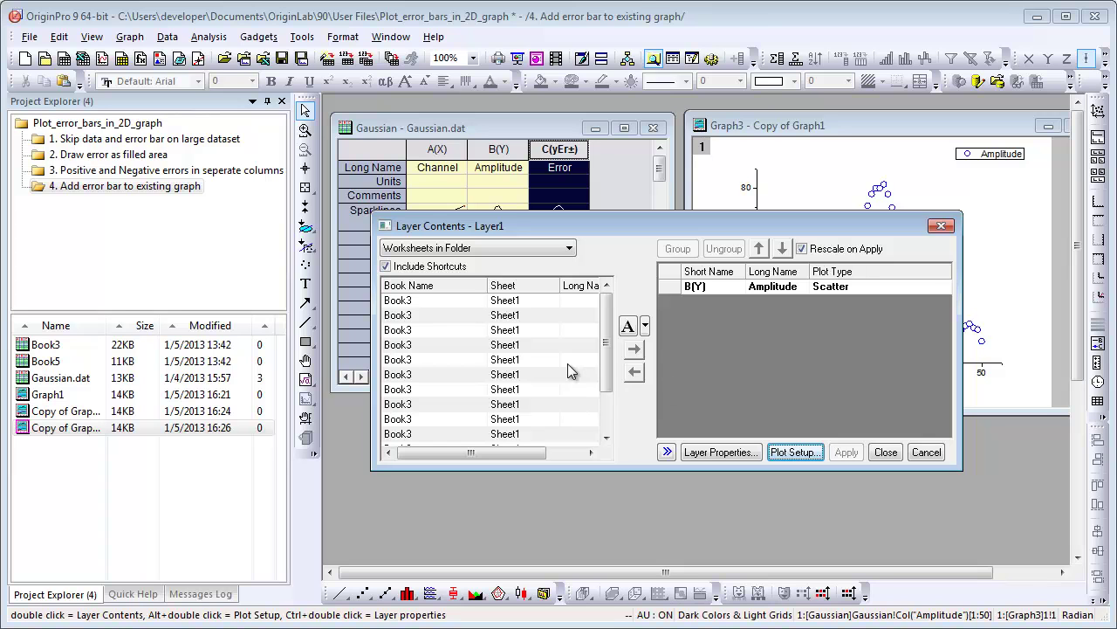
Add the Error column from Gaussian.dat to the layer and remove the duplicate Amplitude scatter
{"action": "left_click", "coordinate": [569, 249]}
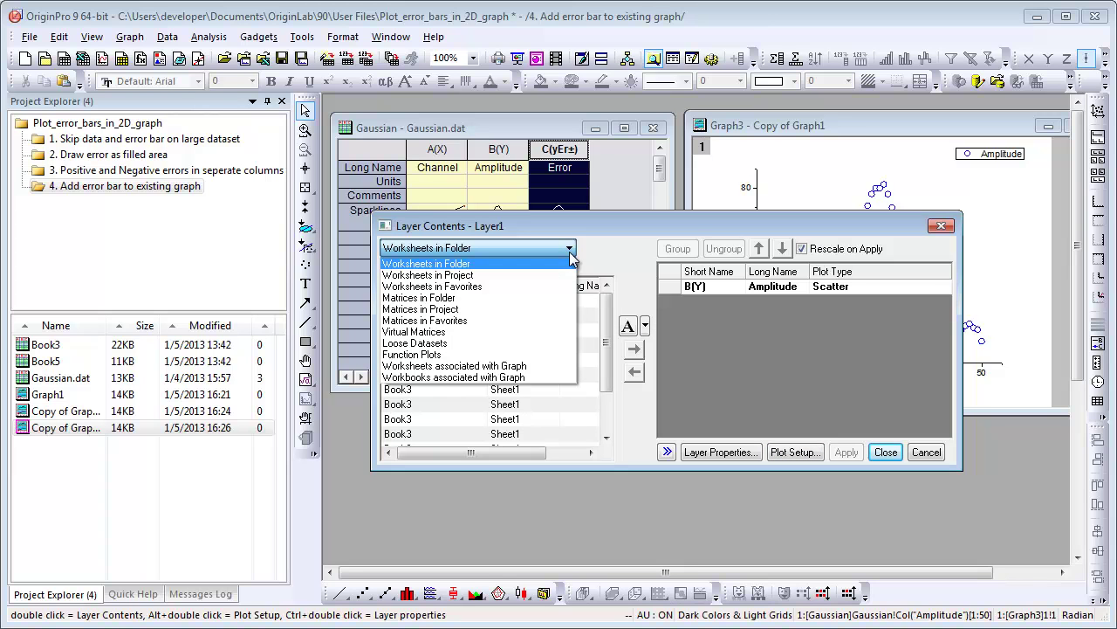
{"action": "left_click", "coordinate": [511, 367]}
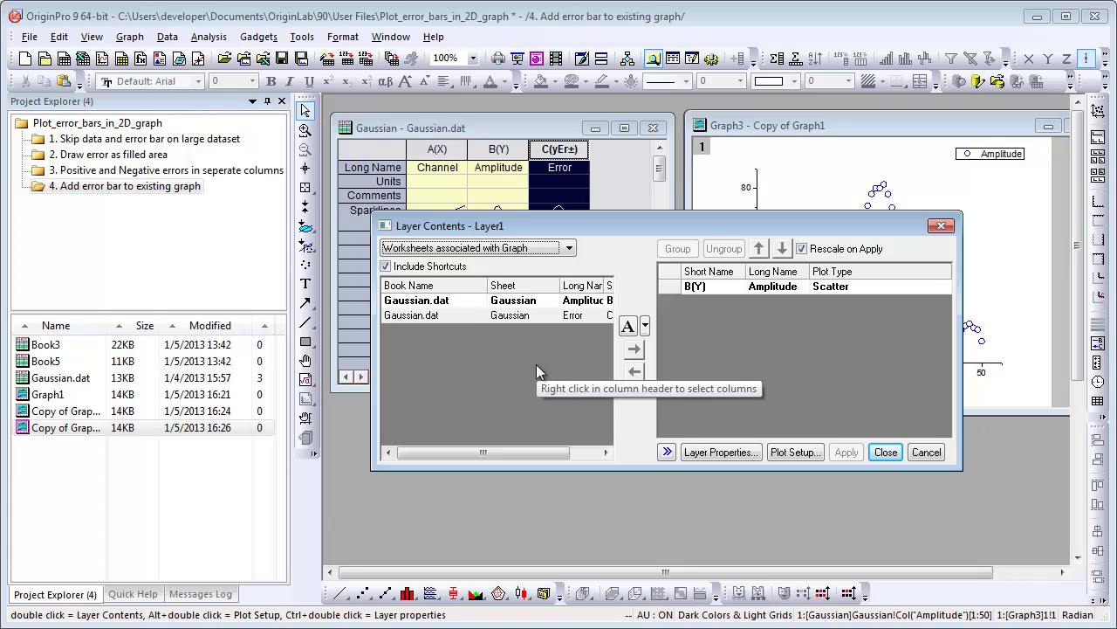
{"action": "left_click", "coordinate": [464, 316]}
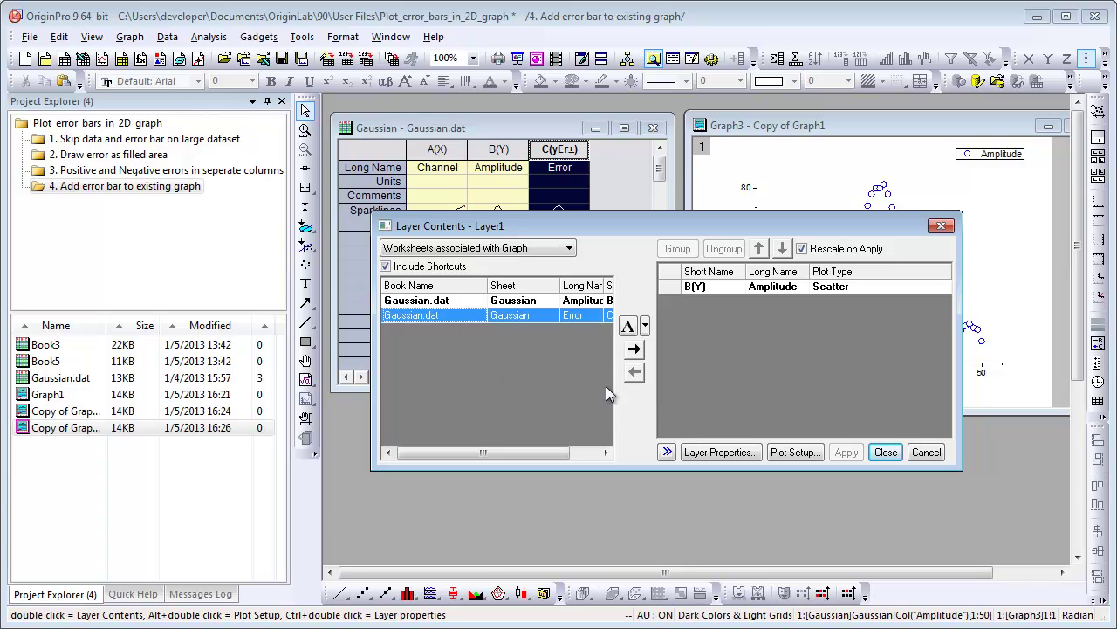
{"action": "left_click", "coordinate": [635, 349]}
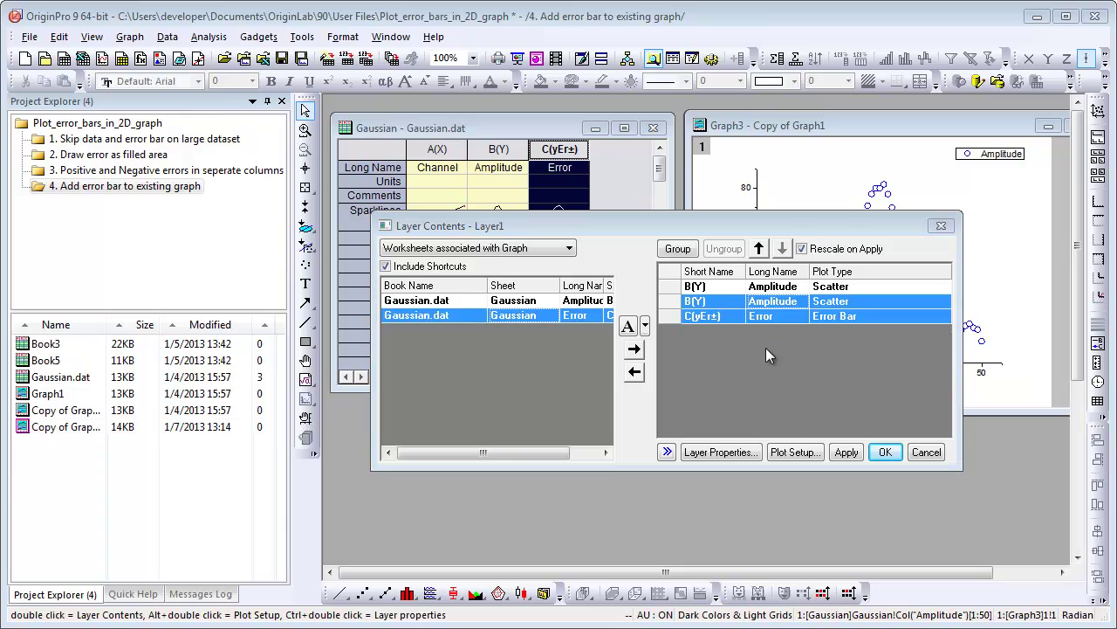
{"action": "left_click", "coordinate": [709, 302]}
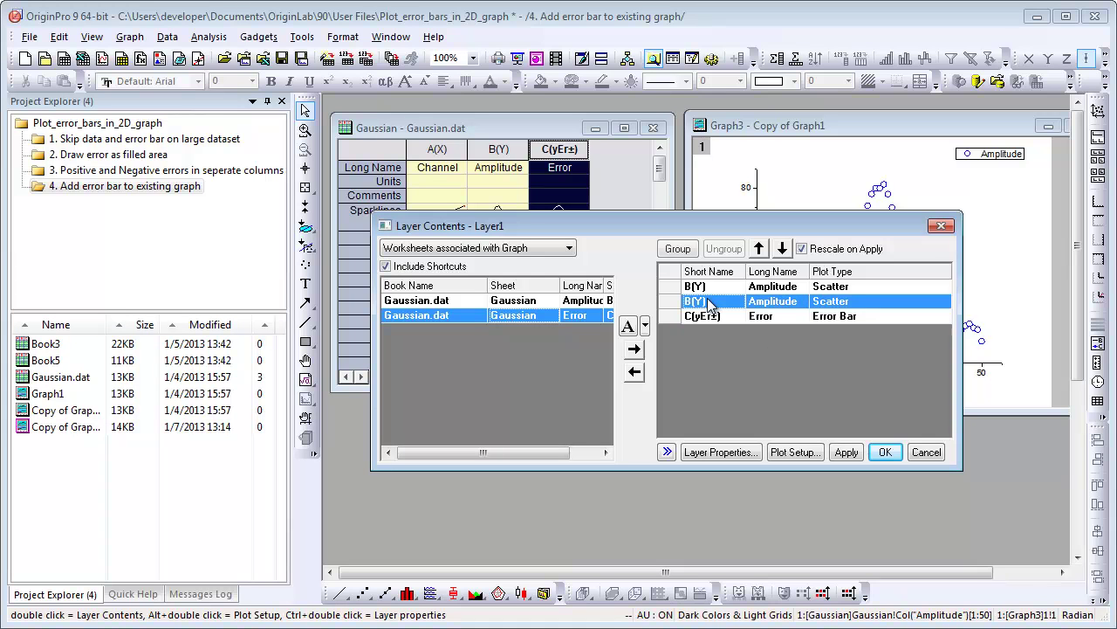
{"action": "left_click", "coordinate": [635, 373]}
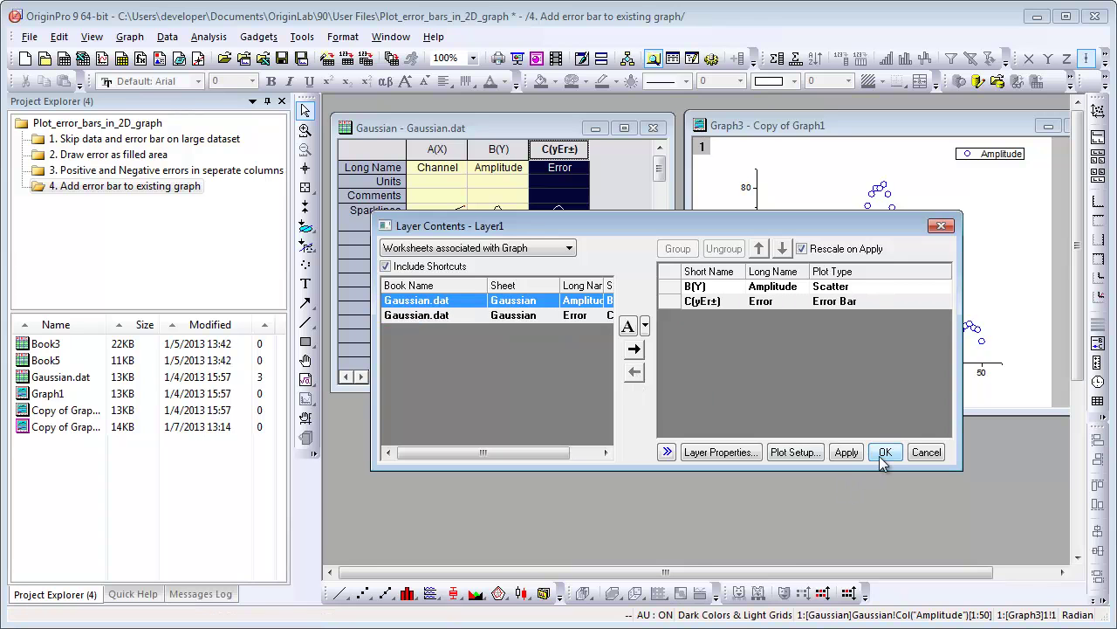